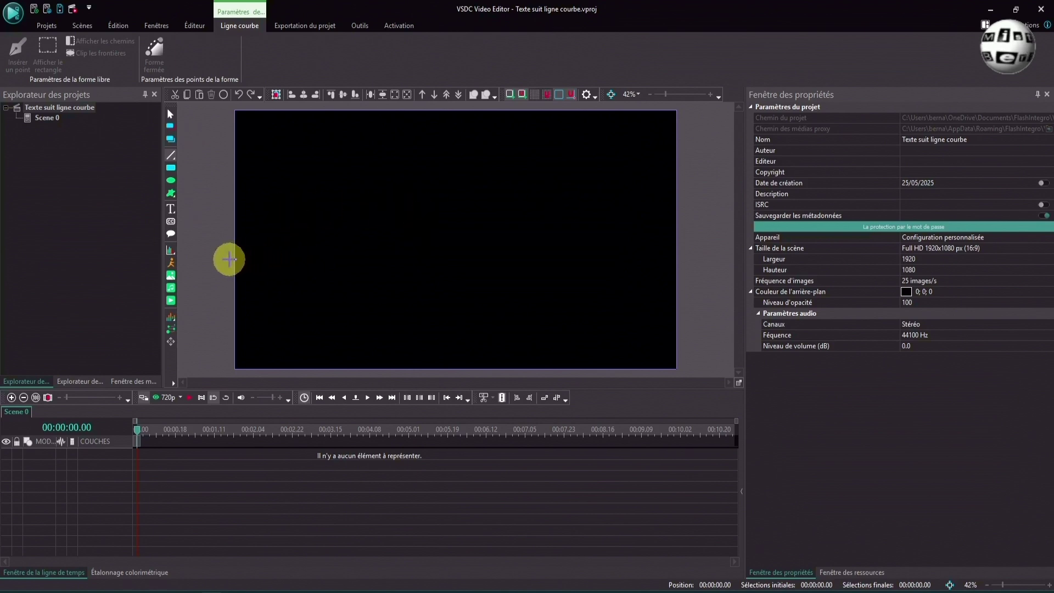
Step: Draw a seven-point zigzag curved line across the scene, starting just outside its left edge with two peaks and a valley
{"action": "left_click", "coordinate": [229, 259]}
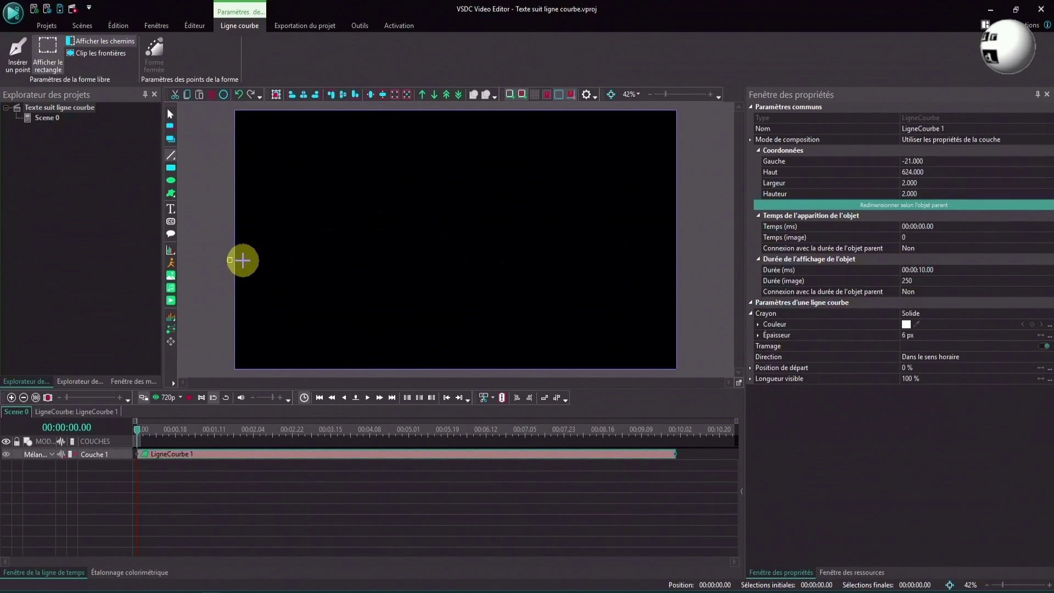
{"action": "left_click", "coordinate": [243, 261]}
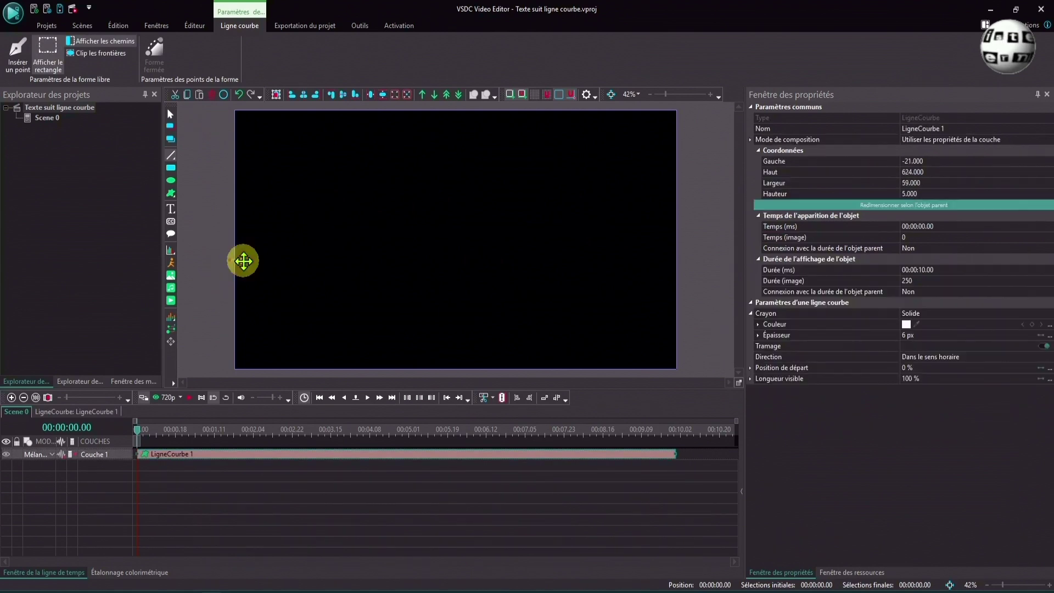
{"action": "left_click", "coordinate": [337, 192]}
{"action": "left_click", "coordinate": [393, 296]}
{"action": "left_click", "coordinate": [536, 191]}
{"action": "left_click", "coordinate": [652, 299]}
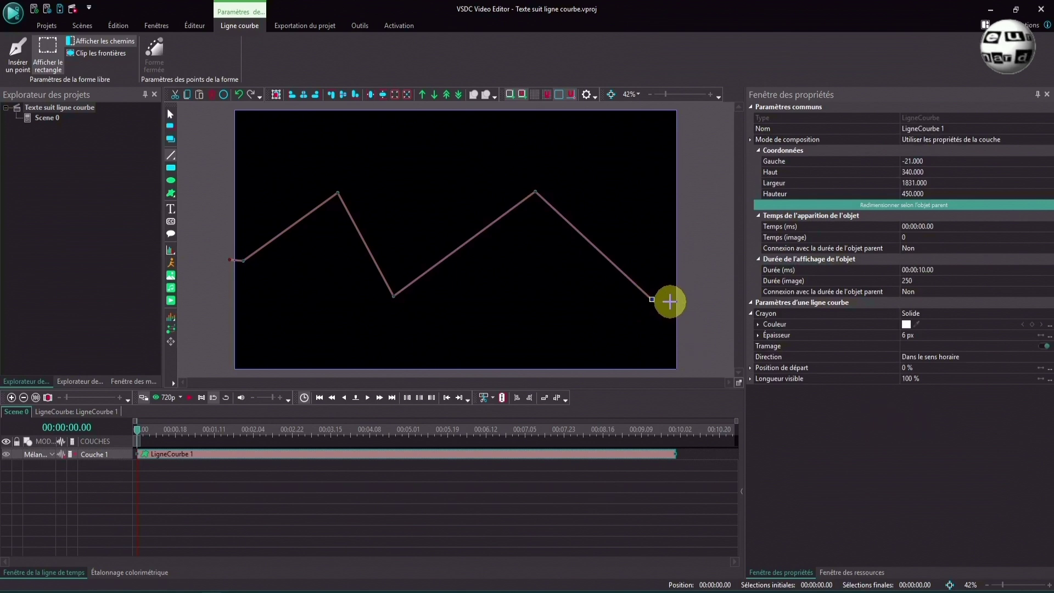
{"action": "left_click", "coordinate": [672, 301]}
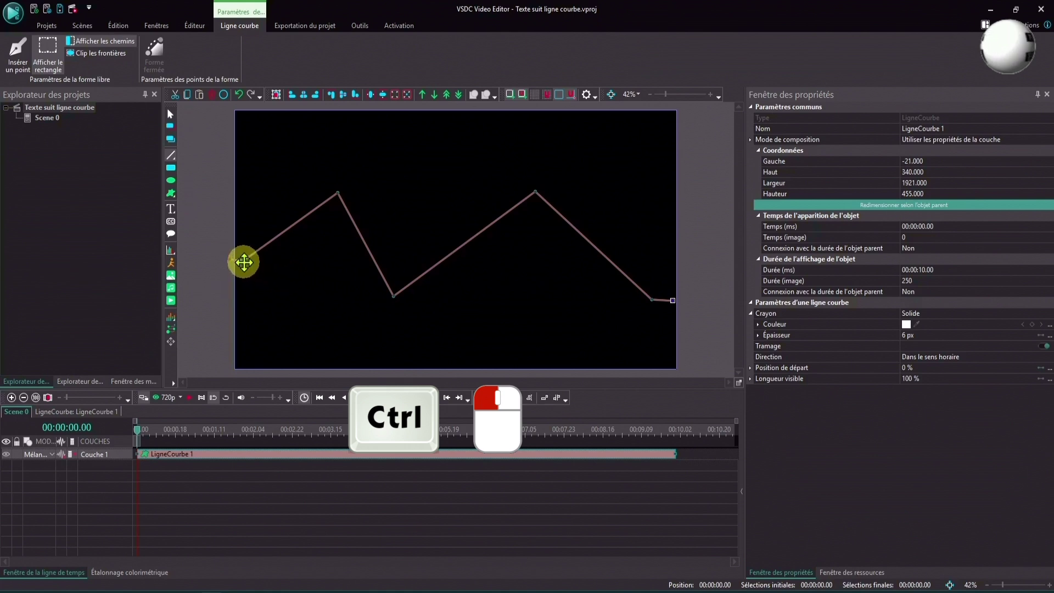
Step: Smooth the line's five inner points into a wave, lowering the second peak and shifting the valley right to even out the curve
{"action": "left_click_drag", "start_coordinate": [243, 262], "coordinate": [268, 261]}
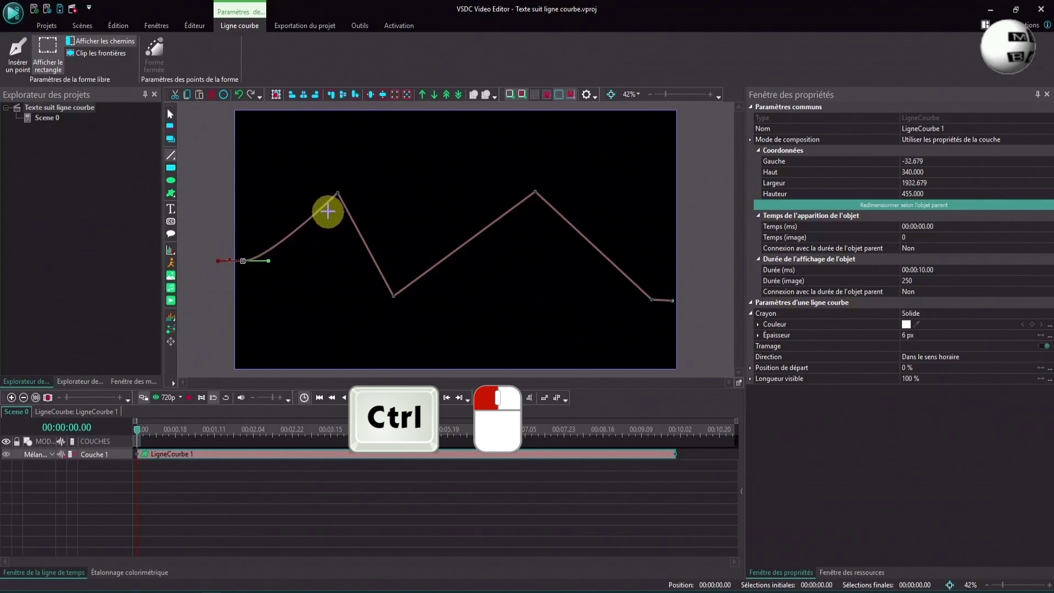
{"action": "left_click_drag", "start_coordinate": [338, 194], "coordinate": [372, 192]}
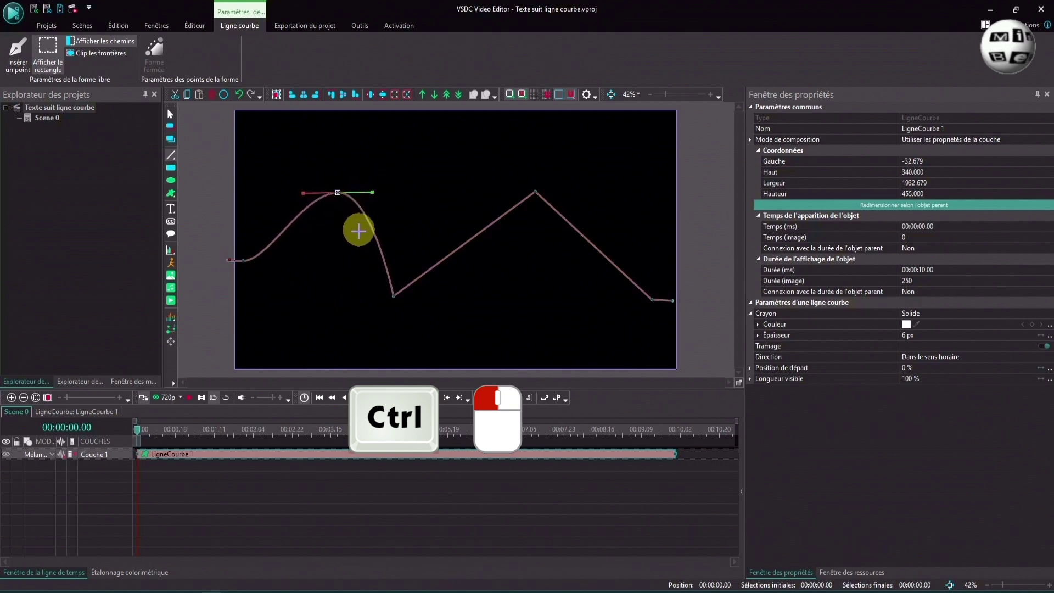
{"action": "left_click_drag", "start_coordinate": [390, 303], "coordinate": [525, 247]}
{"action": "left_click_drag", "start_coordinate": [527, 191], "coordinate": [567, 189]}
{"action": "mouse_move", "coordinate": [650, 300]}
{"action": "left_mouse_down"}
{"action": "mouse_move", "coordinate": [673, 301]}
{"action": "mouse_move", "coordinate": [649, 321]}
{"action": "left_mouse_up"}
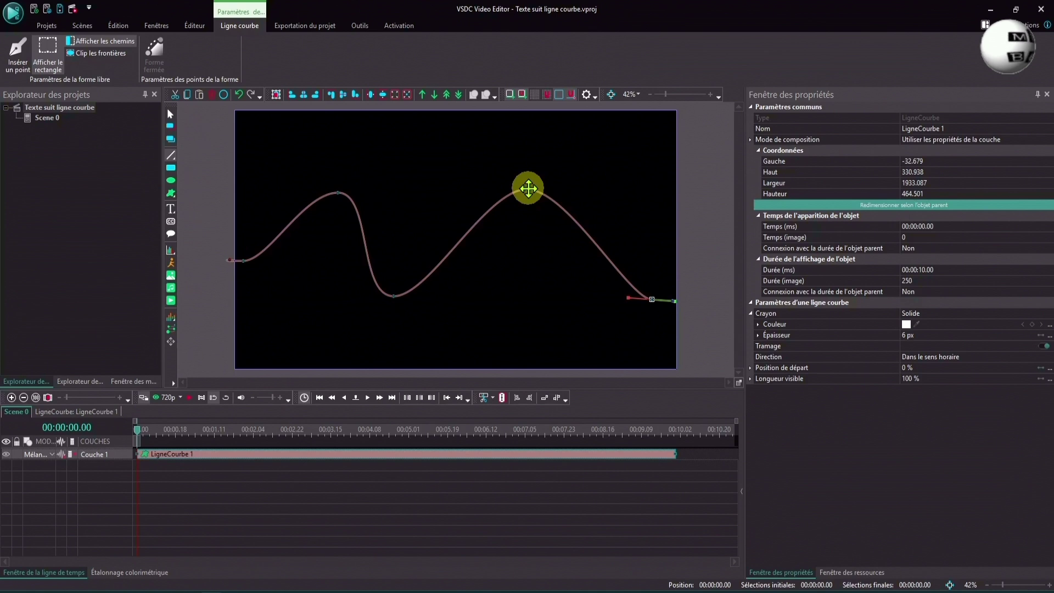
{"action": "left_click_drag", "start_coordinate": [528, 189], "coordinate": [551, 223]}
{"action": "left_click_drag", "start_coordinate": [394, 296], "coordinate": [445, 296]}
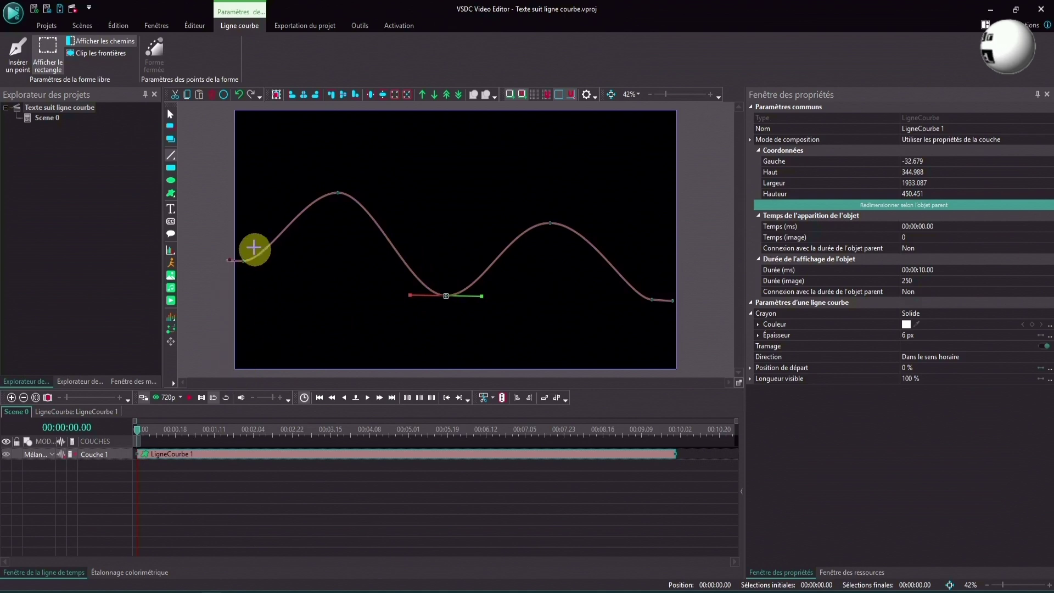
Step: Add a text object reading "Bienvenue sur ma chaîne" above the curve, from the cursor position, and shrink its frame to about 843 × 117 px
{"action": "left_click", "coordinate": [172, 213]}
{"action": "left_click", "coordinate": [198, 207]}
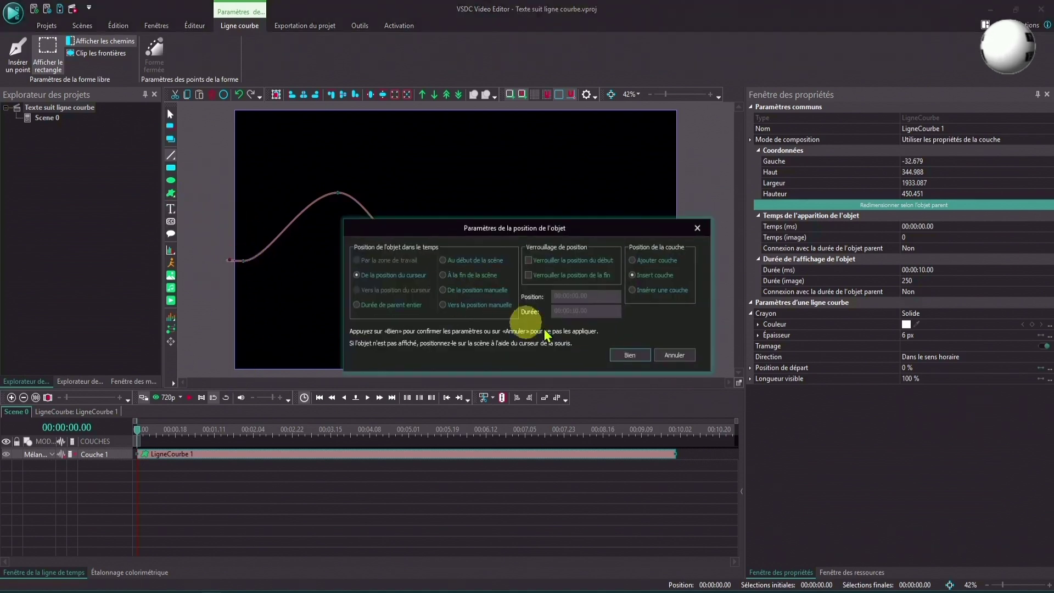
{"action": "left_click", "coordinate": [629, 355]}
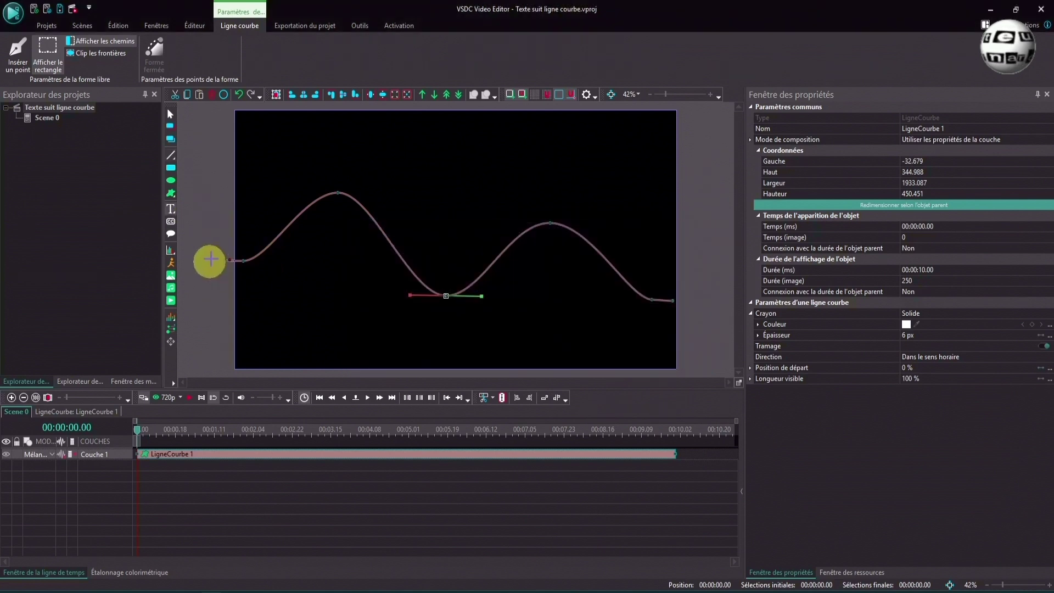
{"action": "left_click_drag", "start_coordinate": [248, 123], "coordinate": [494, 159]}
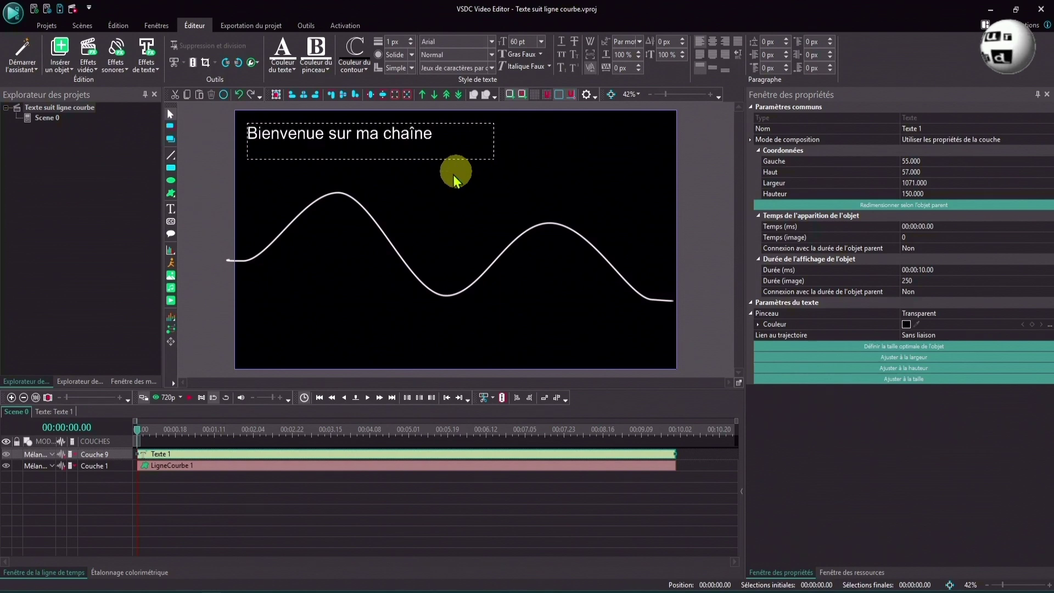
{"action": "left_click_drag", "start_coordinate": [494, 141], "coordinate": [441, 142]}
{"action": "left_click_drag", "start_coordinate": [344, 160], "coordinate": [345, 152]}
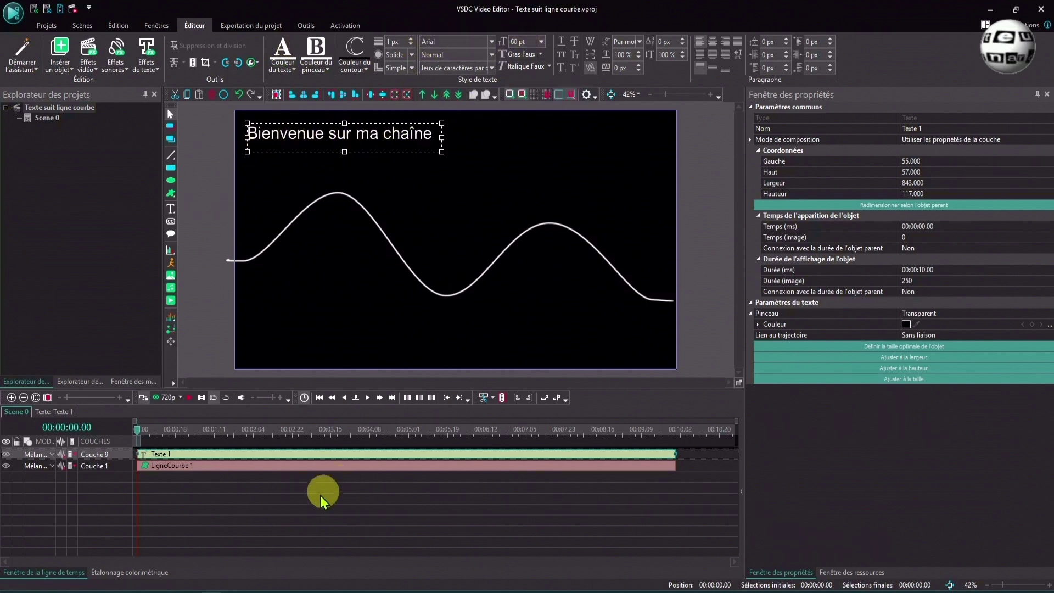
Step: Set the pen of the curved line LigneCourbe 1 to Mode de trajectoire
{"action": "left_click", "coordinate": [330, 471]}
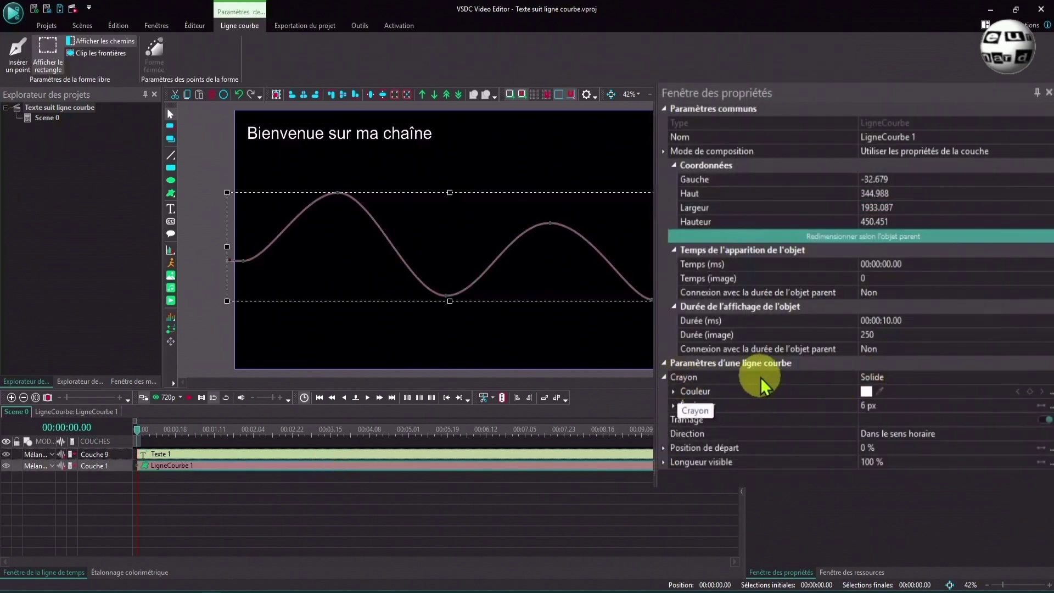
{"action": "left_click", "coordinate": [1049, 378]}
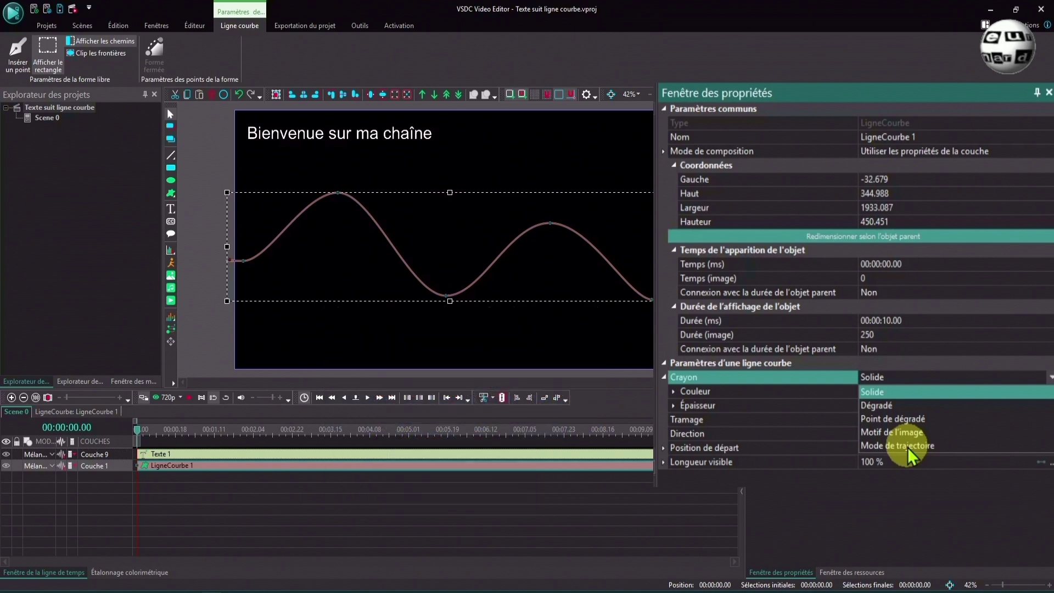
{"action": "left_click", "coordinate": [908, 446]}
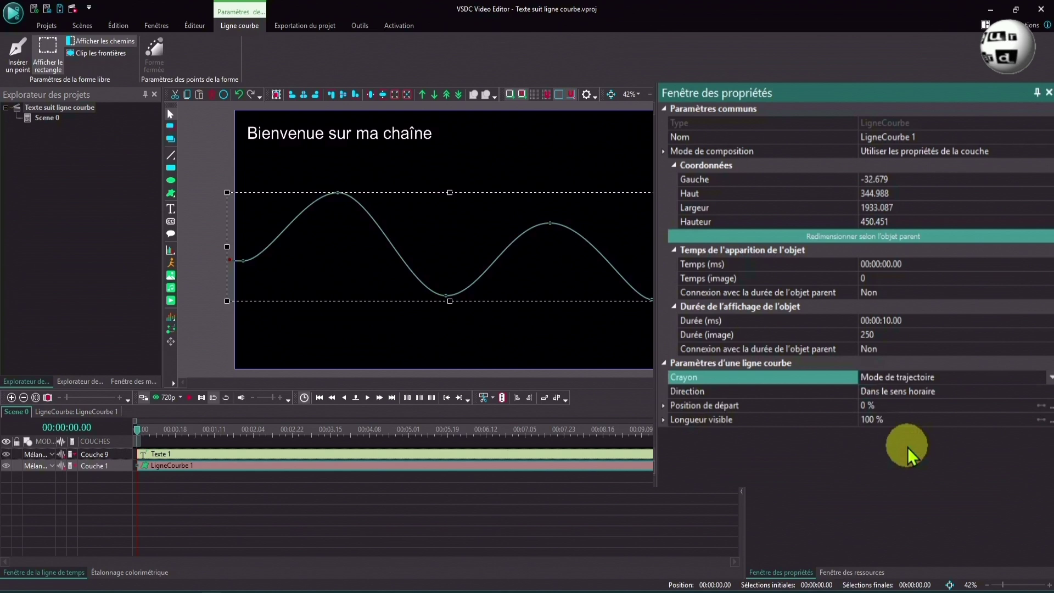
Step: Link the text Texte 1 to the trajectory LigneCourbe 1 and preview the scene
{"action": "left_click", "coordinate": [332, 454]}
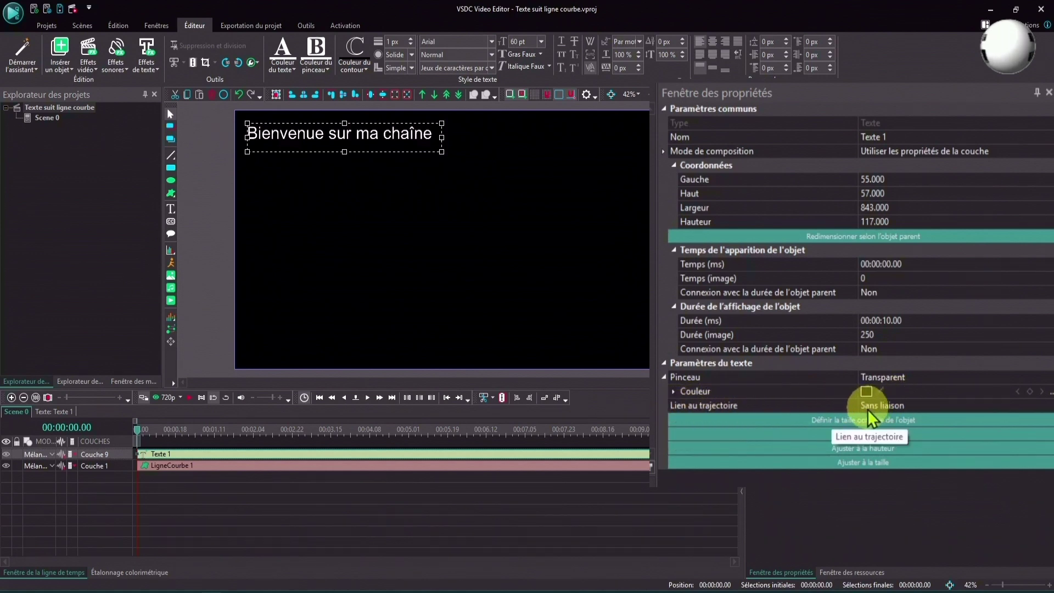
{"action": "left_click", "coordinate": [1046, 406]}
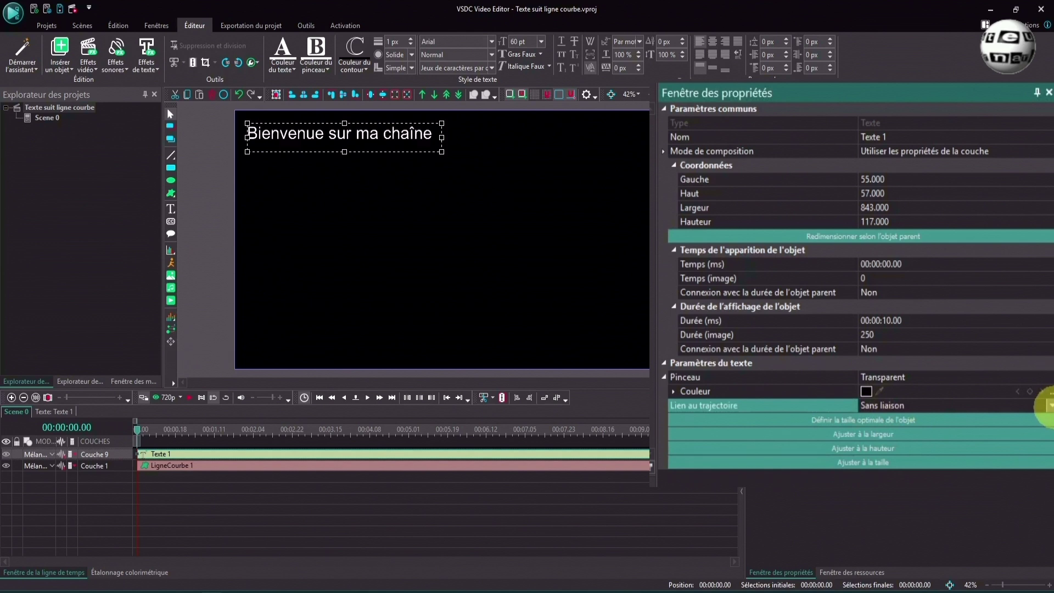
{"action": "left_click", "coordinate": [1050, 406]}
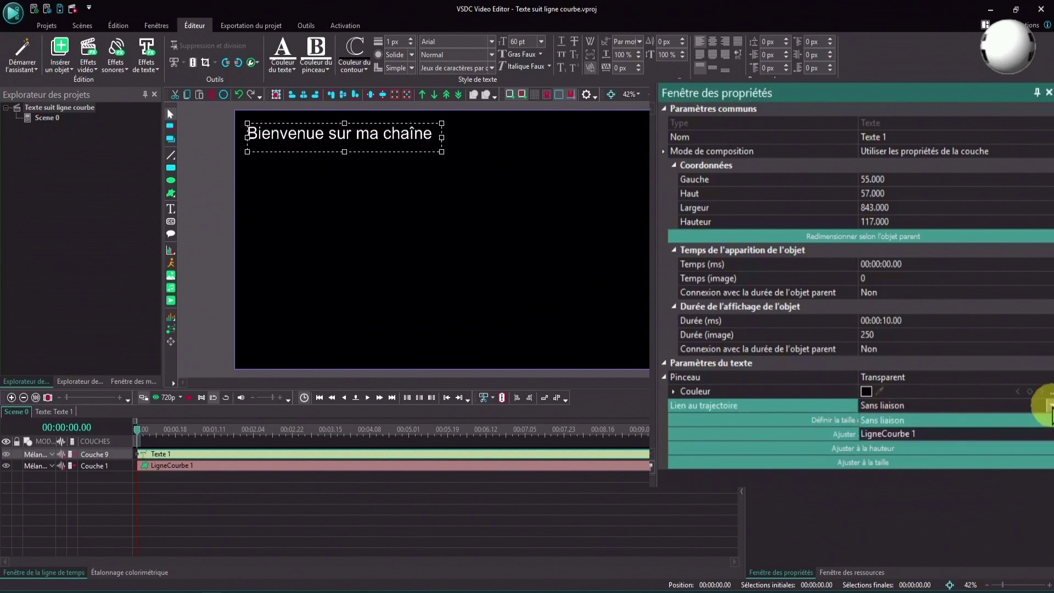
{"action": "left_click", "coordinate": [905, 434]}
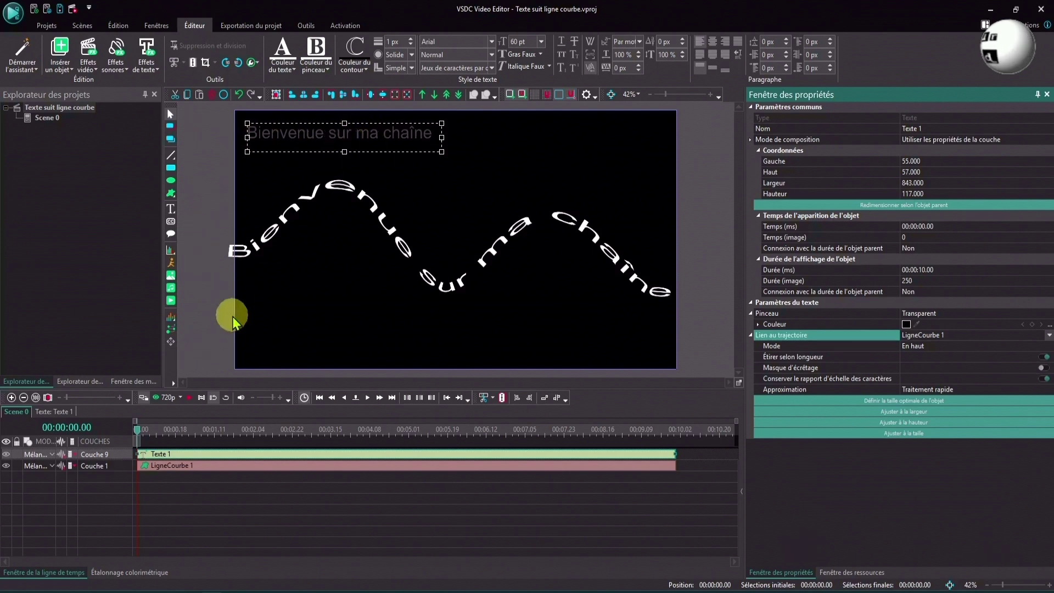
{"action": "left_click", "coordinate": [187, 398]}
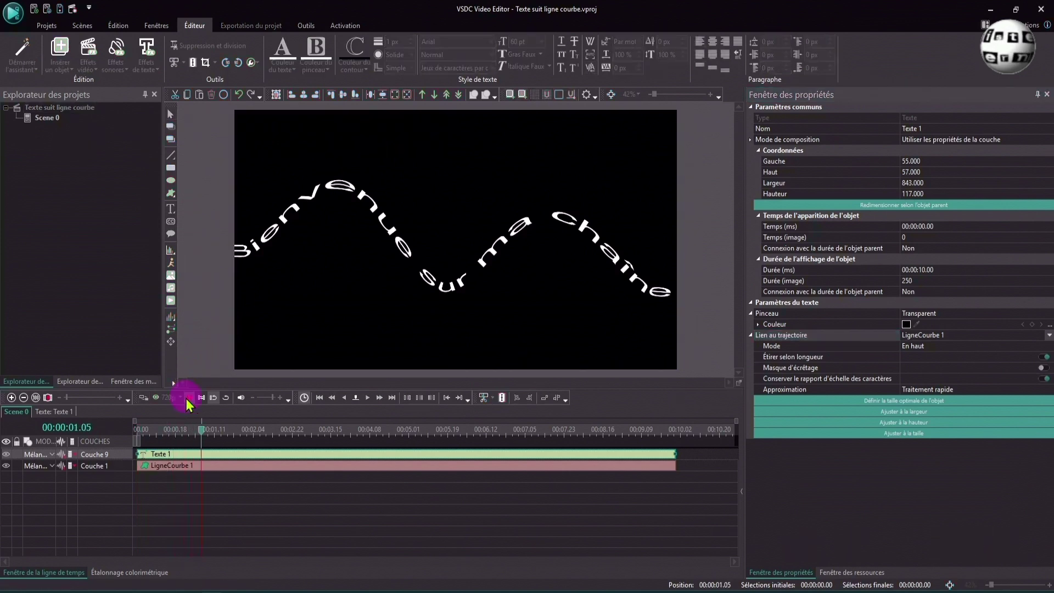
{"action": "left_click", "coordinate": [187, 400]}
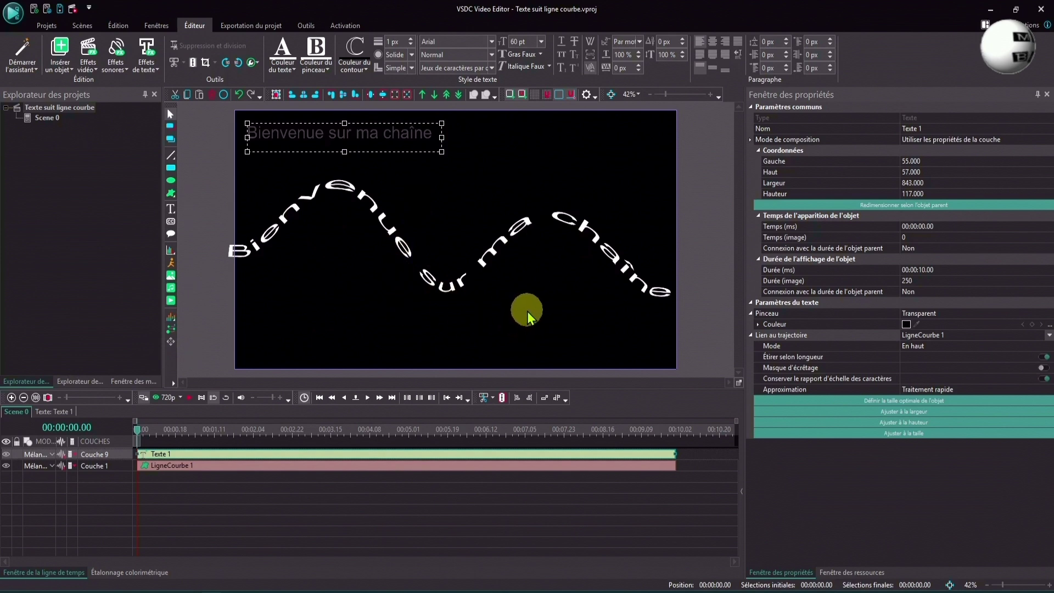
Step: Duplicate the curved line in the timeline and give the copy a solid pen (Solide)
{"action": "right_click", "coordinate": [210, 472]}
{"action": "left_click", "coordinate": [230, 186]}
{"action": "right_click", "coordinate": [259, 503]}
{"action": "left_click", "coordinate": [283, 236]}
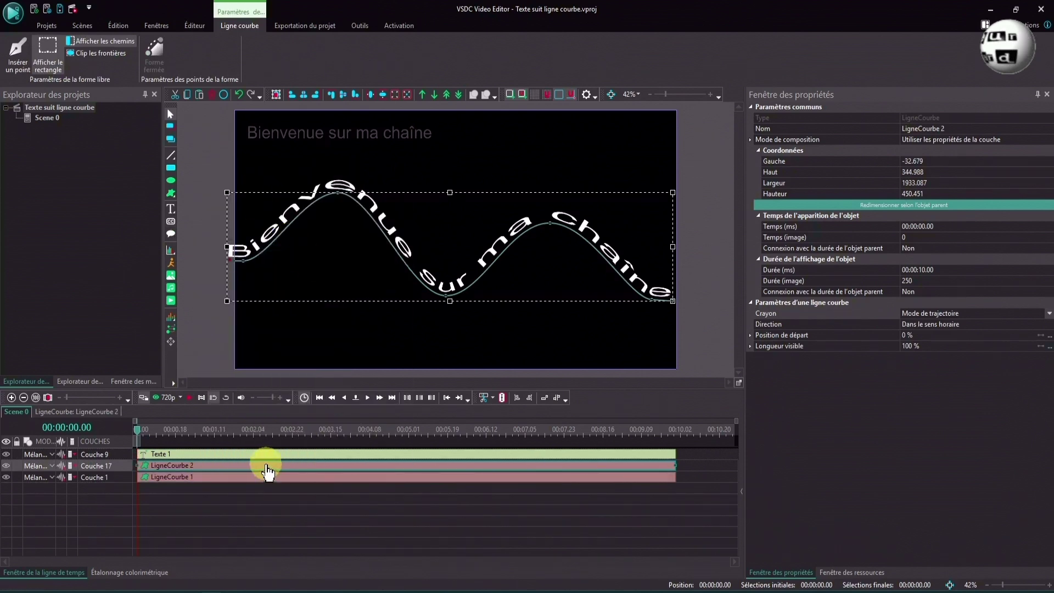
{"action": "left_click", "coordinate": [289, 522]}
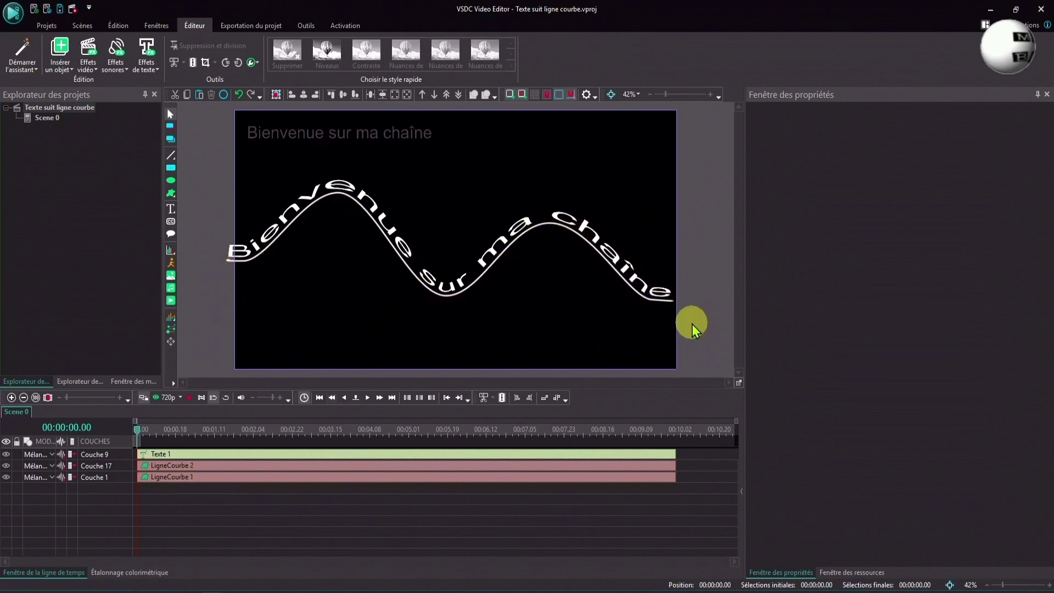
Step: Try the trajectory modes En bas and Au centre on the text Texte 1, and return the mode to En haut
{"action": "left_click", "coordinate": [158, 457]}
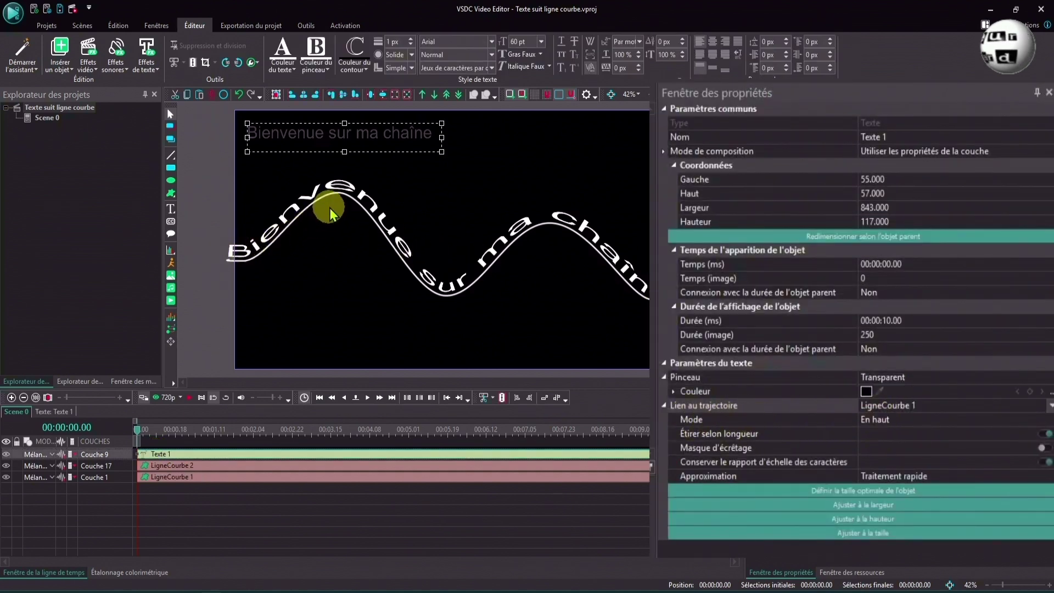
{"action": "left_click", "coordinate": [1032, 419]}
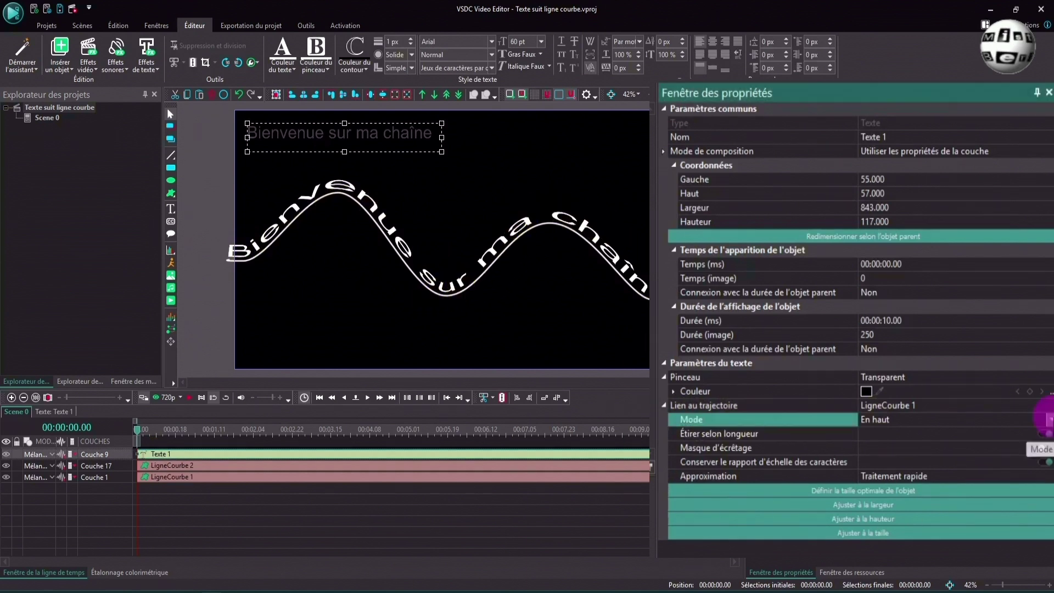
{"action": "left_click", "coordinate": [1046, 419]}
{"action": "left_click", "coordinate": [889, 461]}
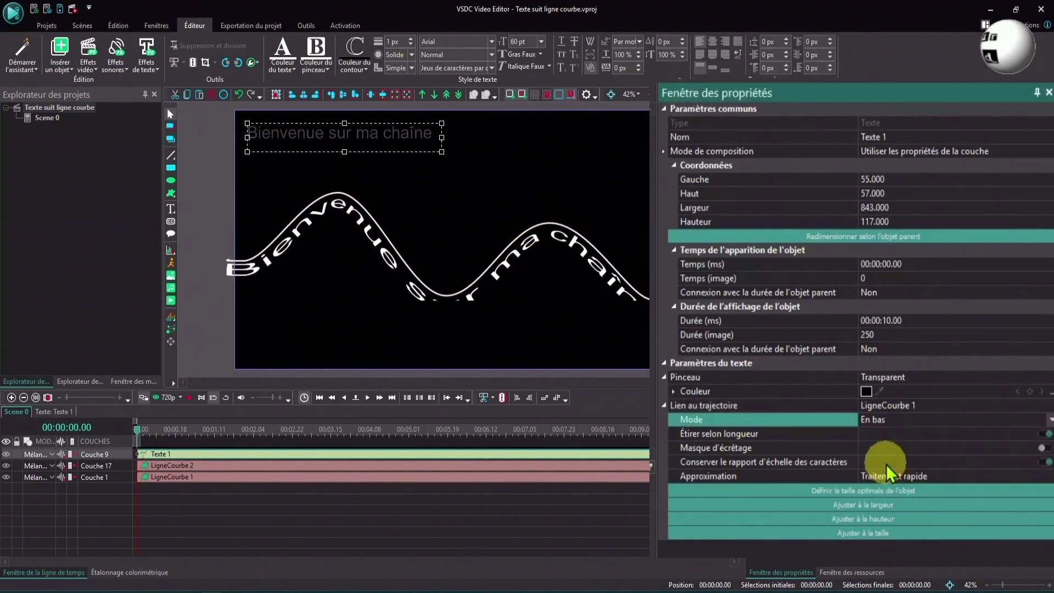
{"action": "left_click", "coordinate": [914, 419]}
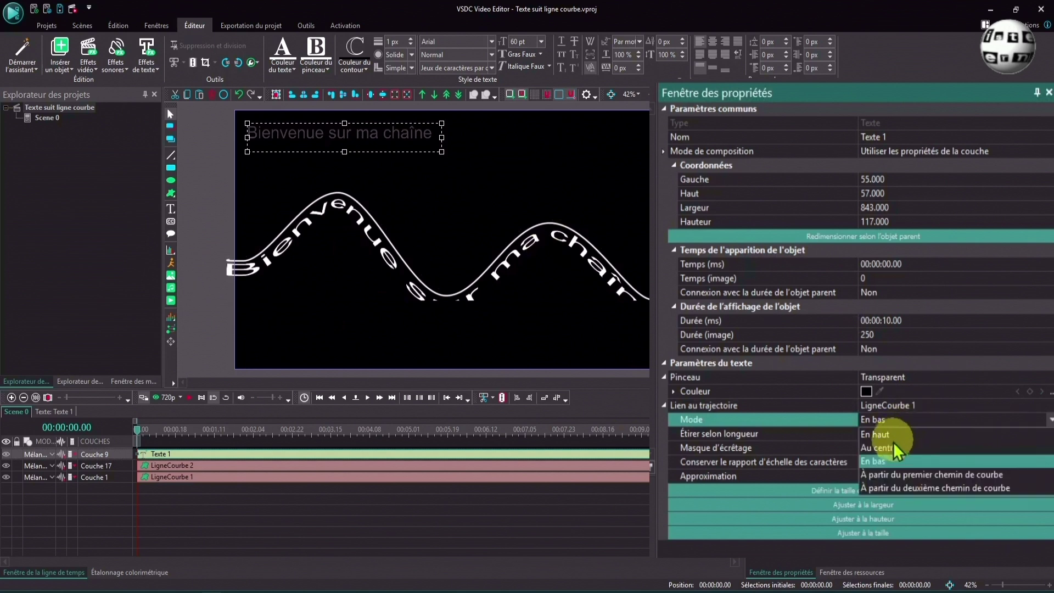
{"action": "left_click", "coordinate": [892, 451]}
{"action": "left_click", "coordinate": [916, 419]}
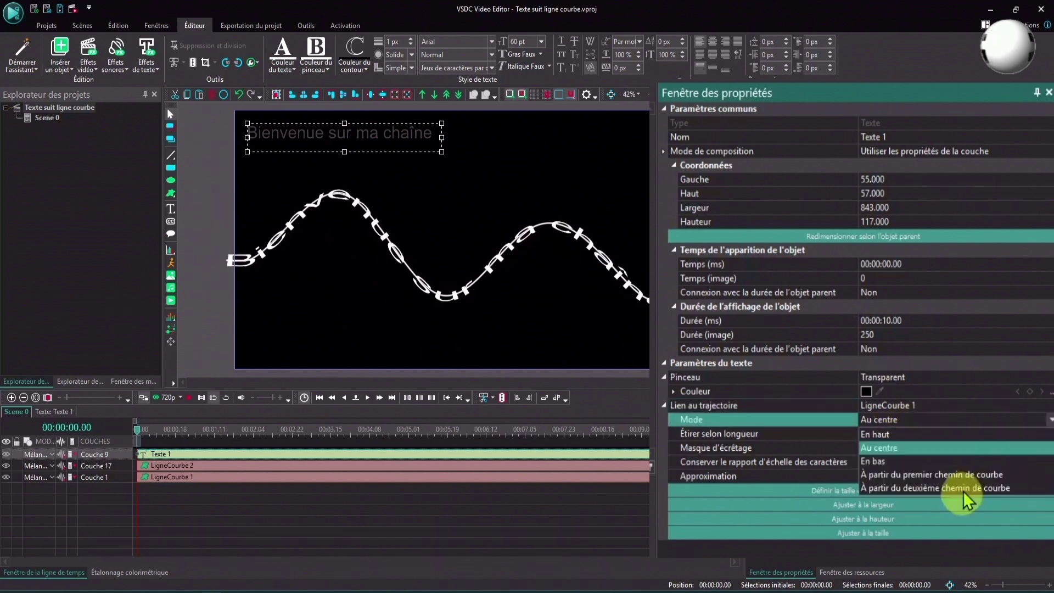
{"action": "left_click", "coordinate": [887, 434]}
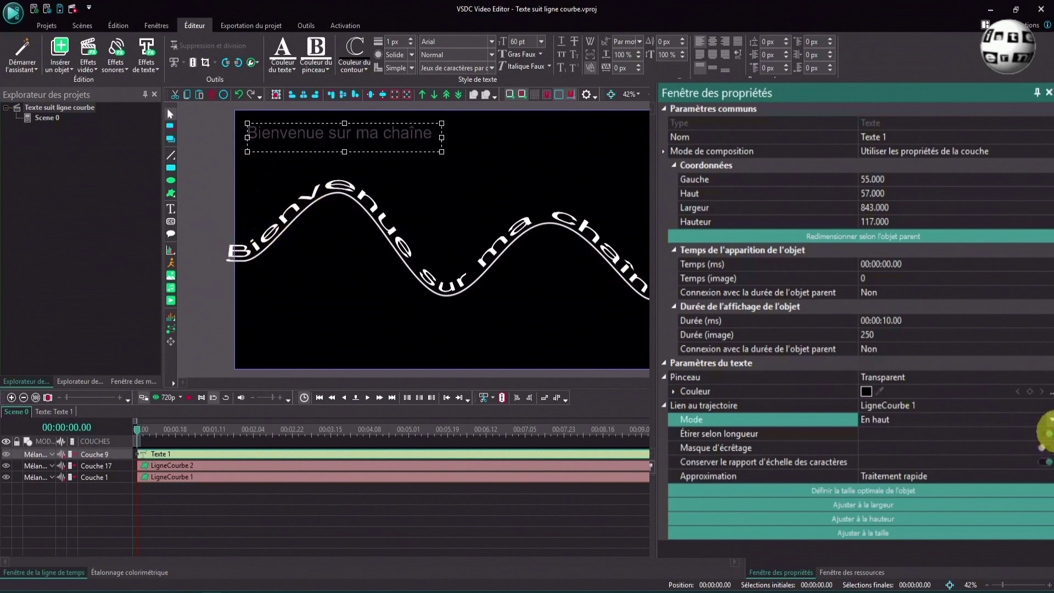
Step: Turn the text's Étirer selon longueur off and back on, and do the same for Conserver le rapport d'échelle des caractères
{"action": "left_click", "coordinate": [1043, 434]}
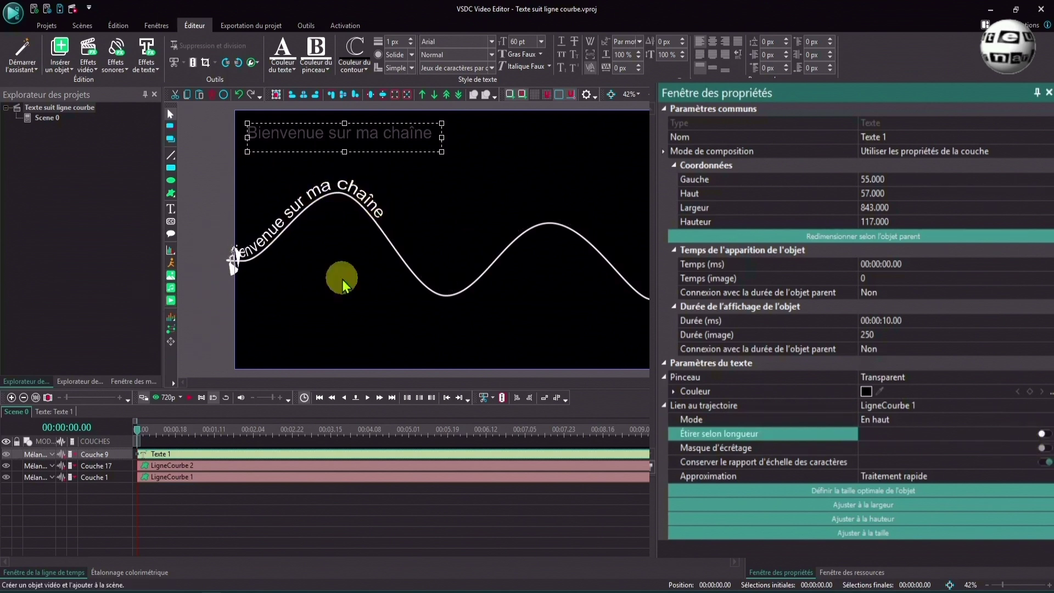
{"action": "left_click", "coordinate": [1042, 434]}
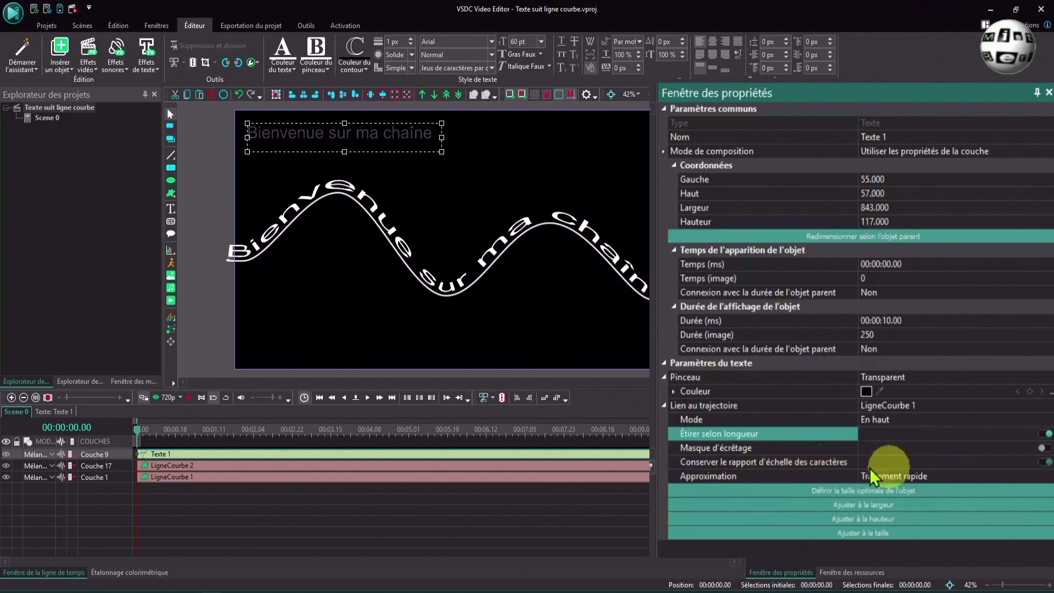
{"action": "left_click", "coordinate": [1041, 462]}
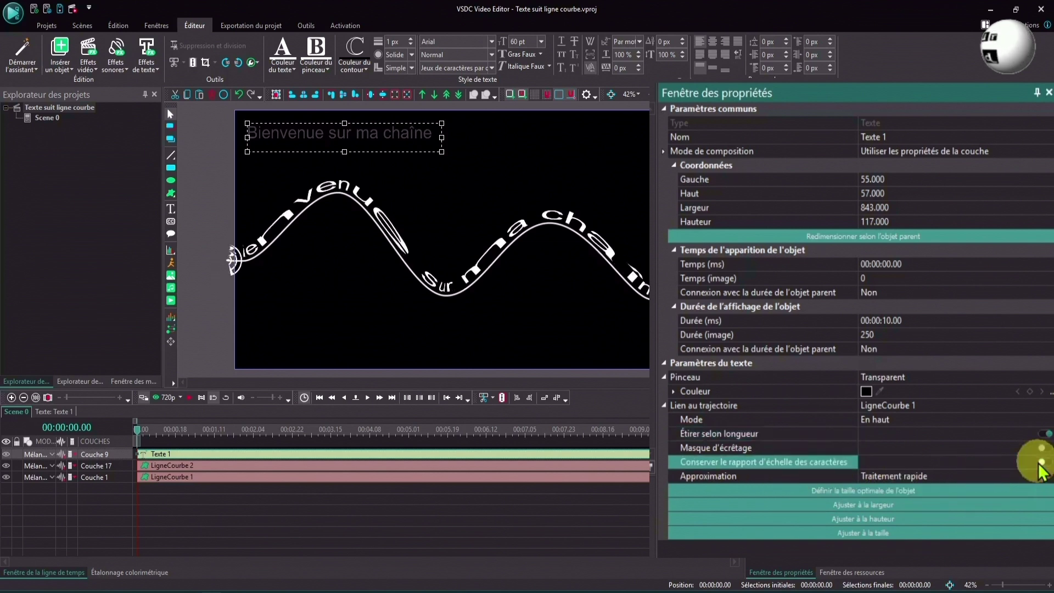
{"action": "left_click", "coordinate": [1041, 462]}
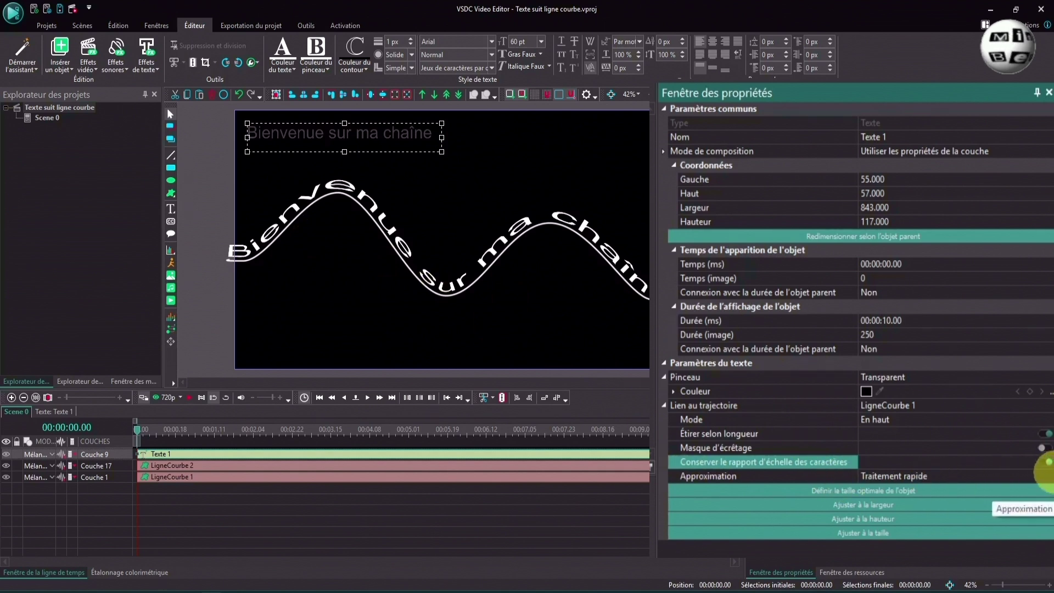
Step: Review the text's Approximation options and choose Traitement rapide
{"action": "left_click", "coordinate": [1045, 475]}
{"action": "left_click", "coordinate": [1048, 476]}
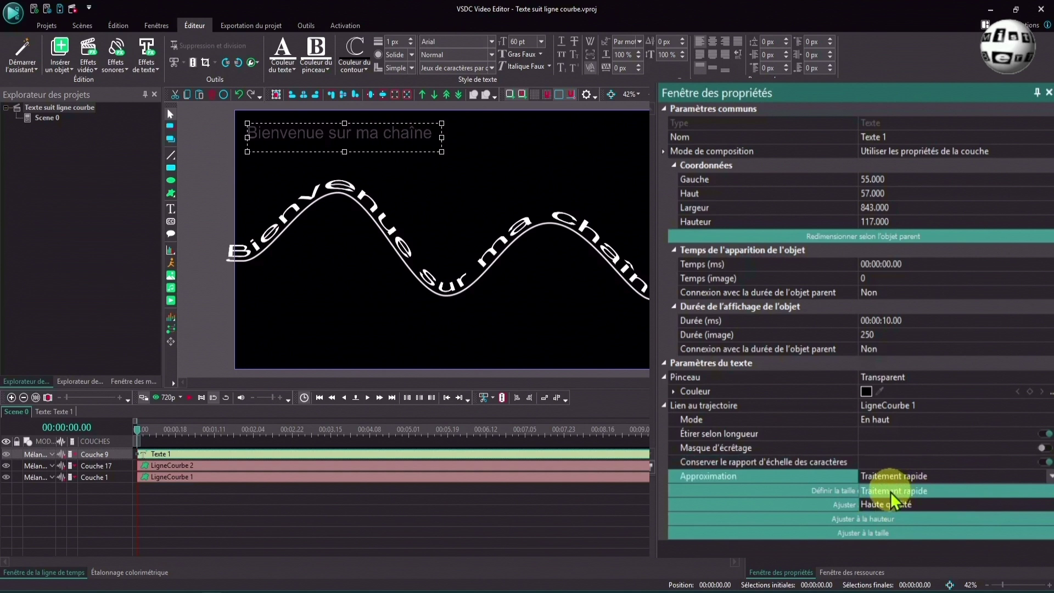
{"action": "left_click", "coordinate": [890, 492]}
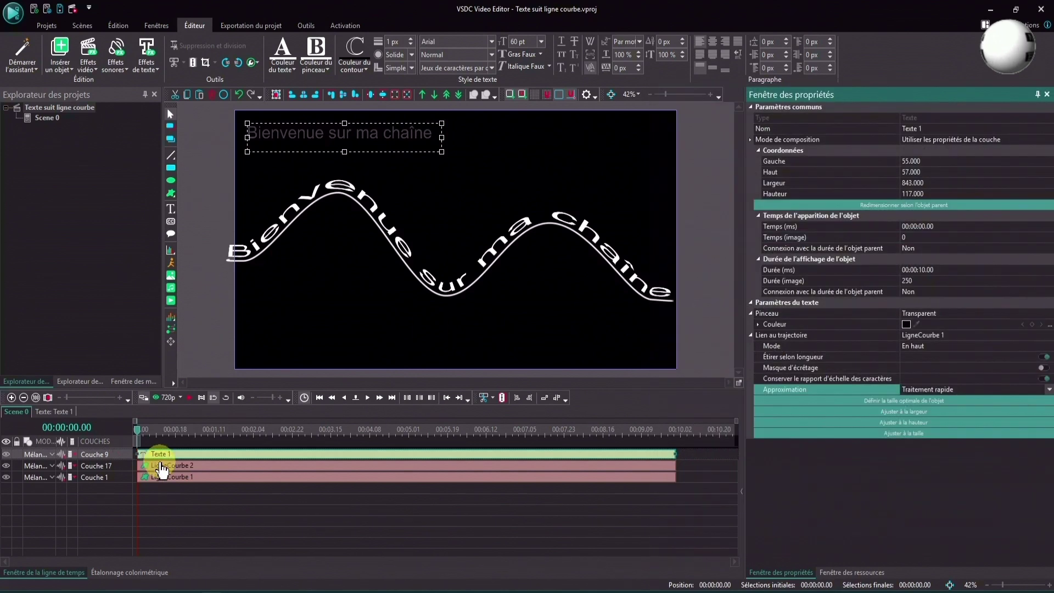
Step: Delete the duplicate curved line LigneCourbe 2 from the timeline
{"action": "left_click", "coordinate": [160, 473]}
{"action": "right_click", "coordinate": [161, 472]}
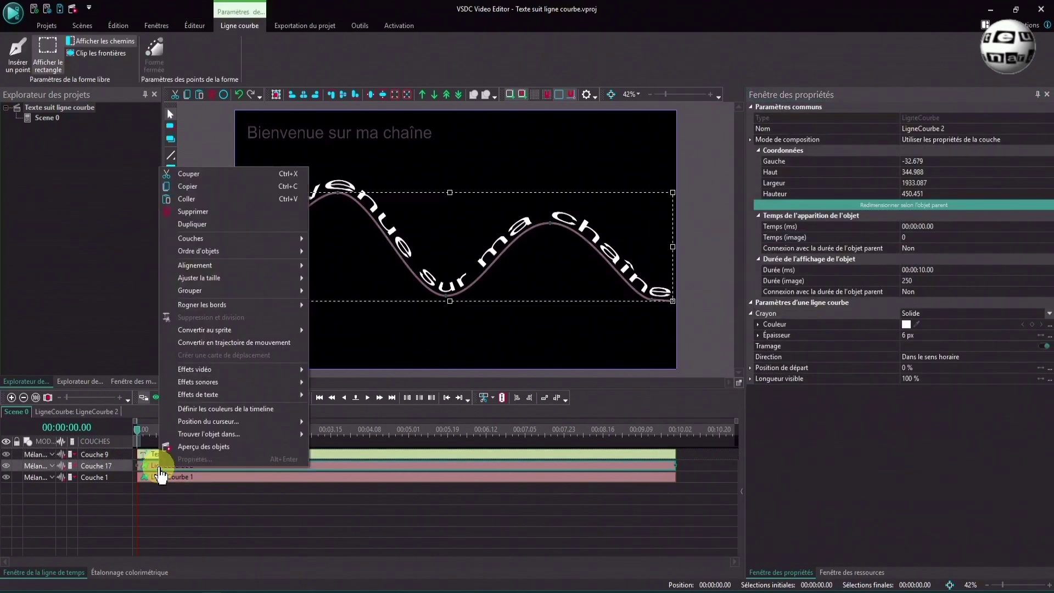
{"action": "left_click", "coordinate": [214, 215]}
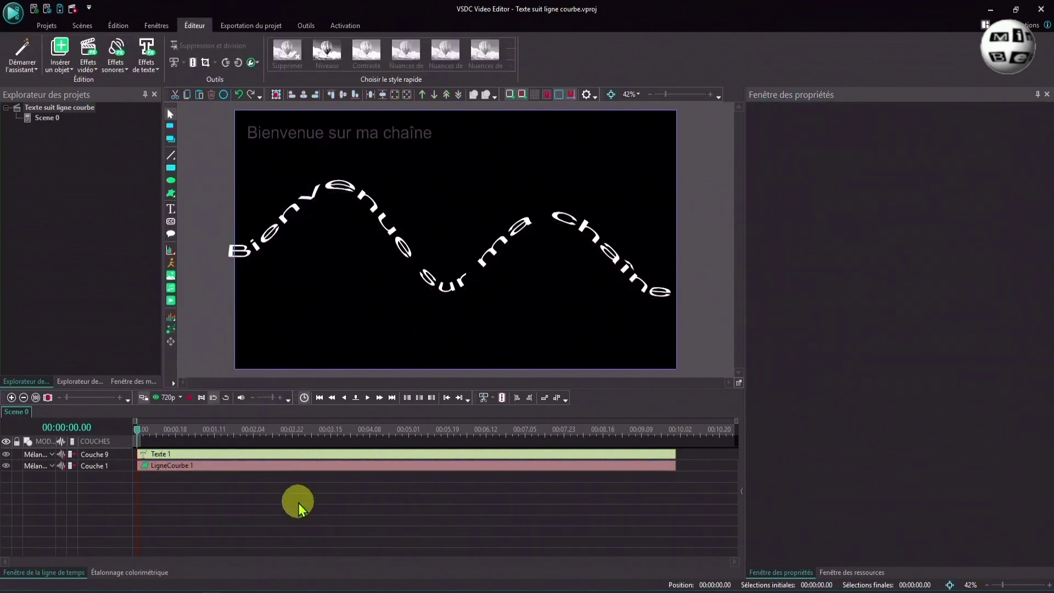
Step: Set the final value of LigneCourbe 1's Position de départ to 100 % and preview the text animation
{"action": "left_click", "coordinate": [232, 467]}
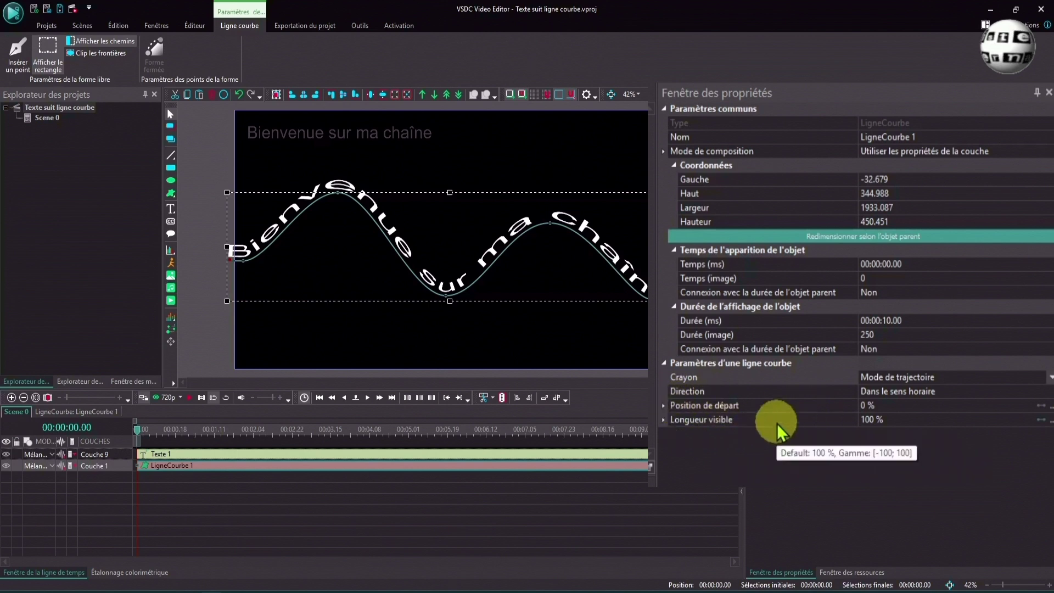
{"action": "left_click", "coordinate": [665, 406]}
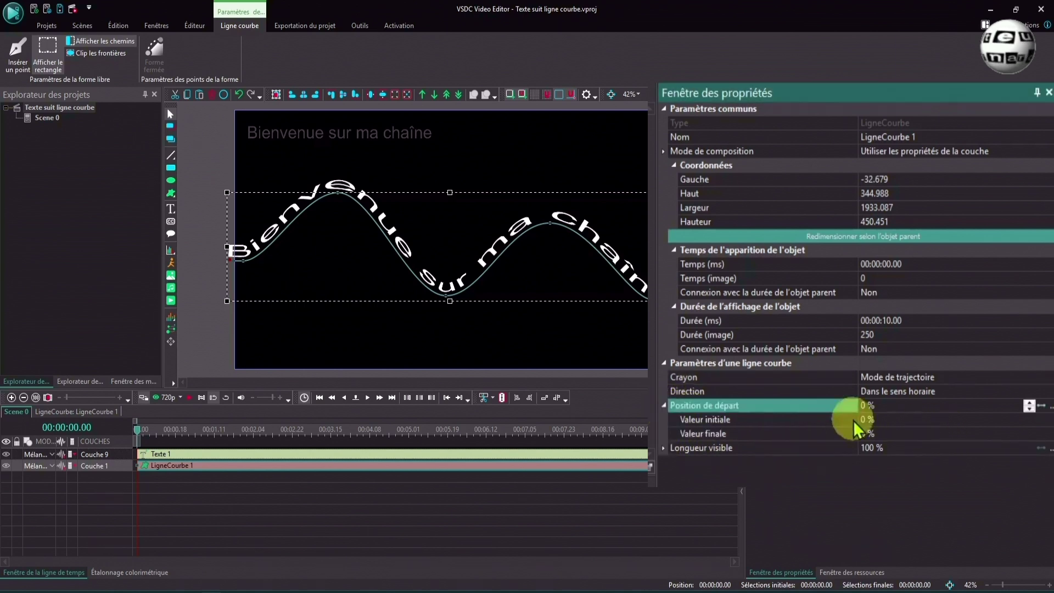
{"action": "left_click", "coordinate": [813, 435]}
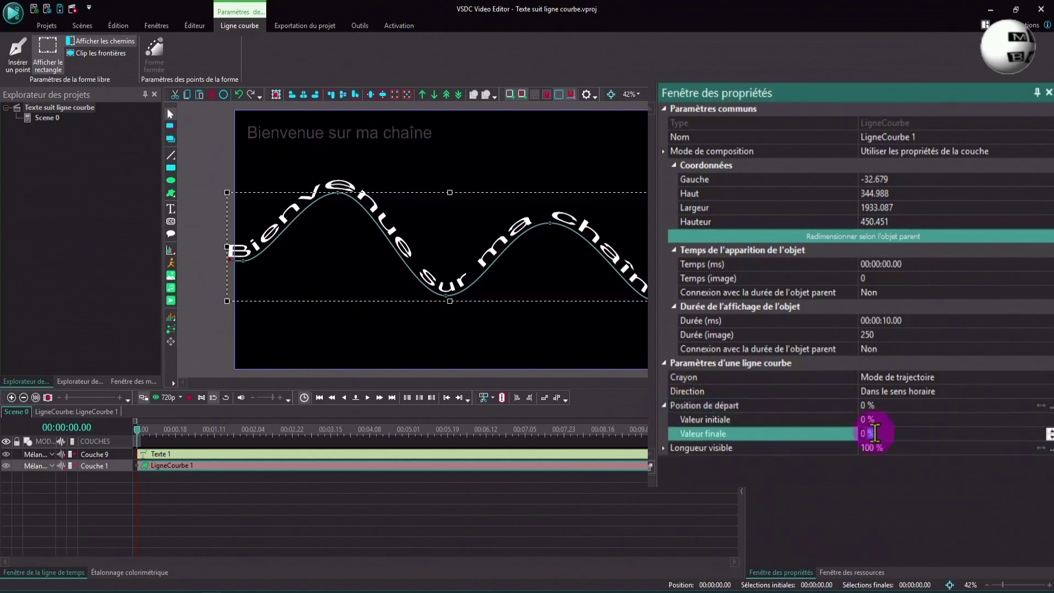
{"action": "type", "text": "100"}
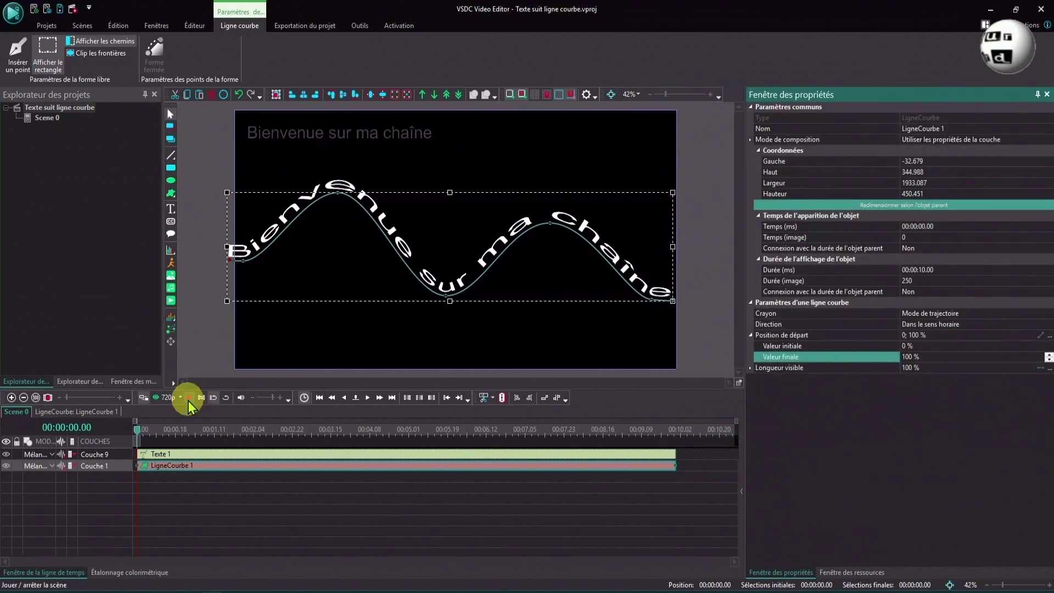
{"action": "left_click", "coordinate": [188, 400]}
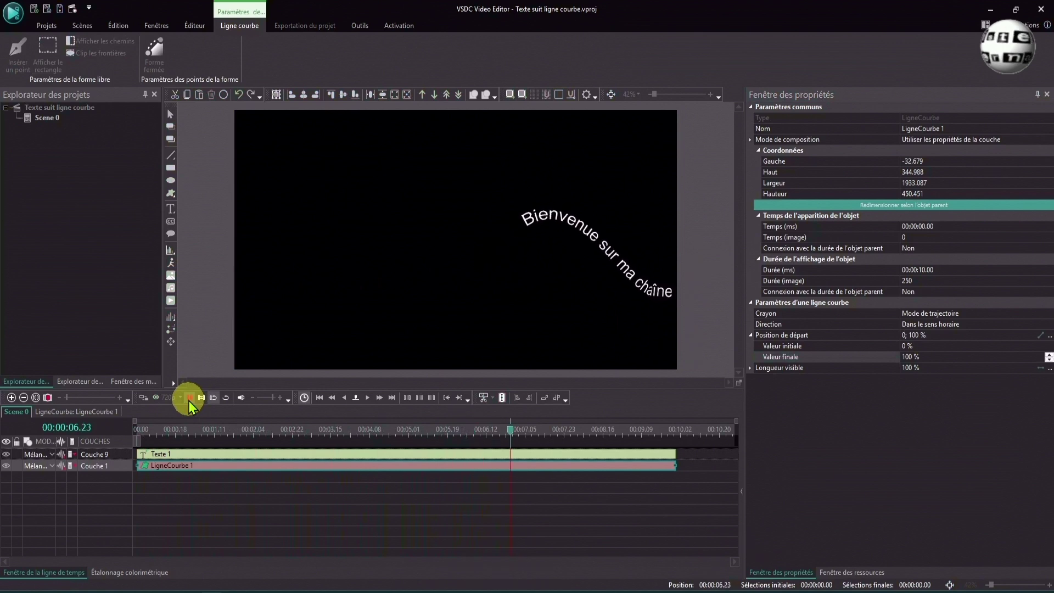
{"action": "left_click", "coordinate": [189, 398]}
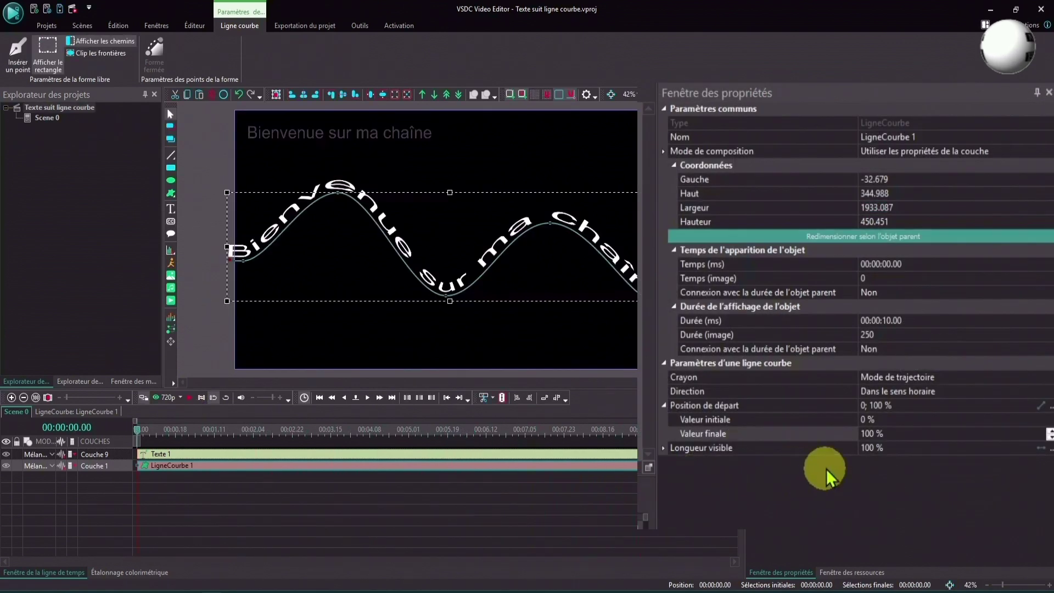
Step: Reset the Position de départ of LigneCourbe 1 to 0 %
{"action": "left_click_drag", "start_coordinate": [908, 408], "coordinate": [840, 404]}
{"action": "type", "text": "0"}
{"action": "key", "text": "Return"}
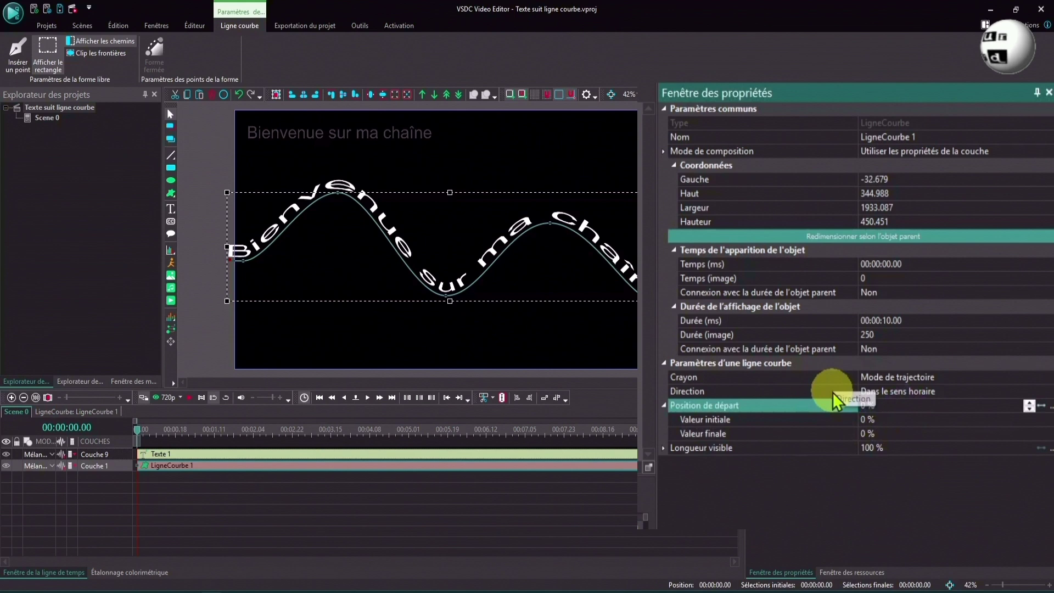
Step: Set the initial value of LigneCourbe 1's Longueur visible to 0 % and preview the scene
{"action": "left_click", "coordinate": [662, 449]}
{"action": "left_click_drag", "start_coordinate": [931, 462], "coordinate": [816, 450]}
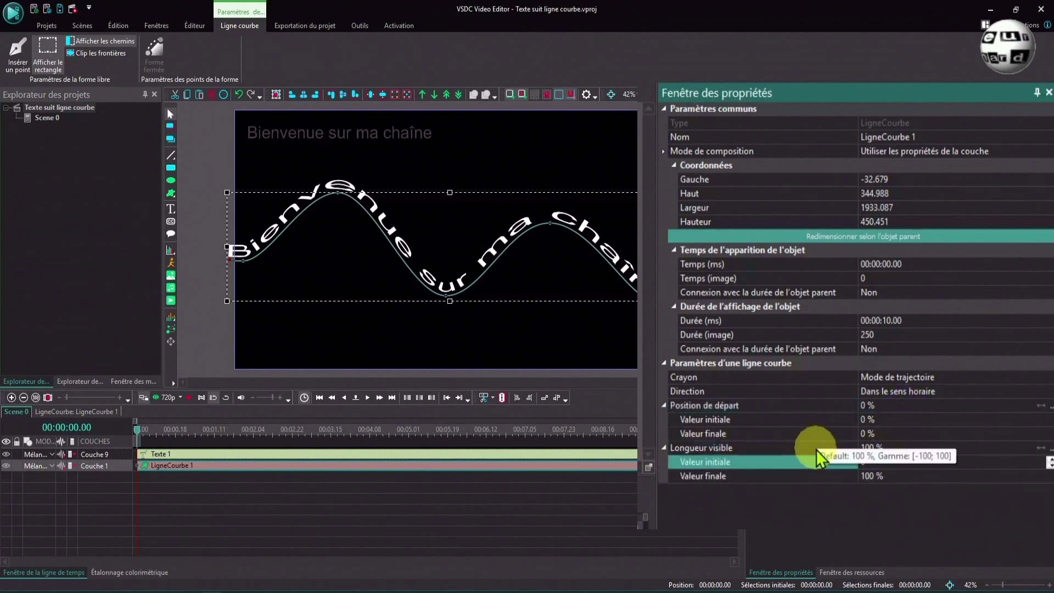
{"action": "type", "text": "0"}
{"action": "key", "text": "Return"}
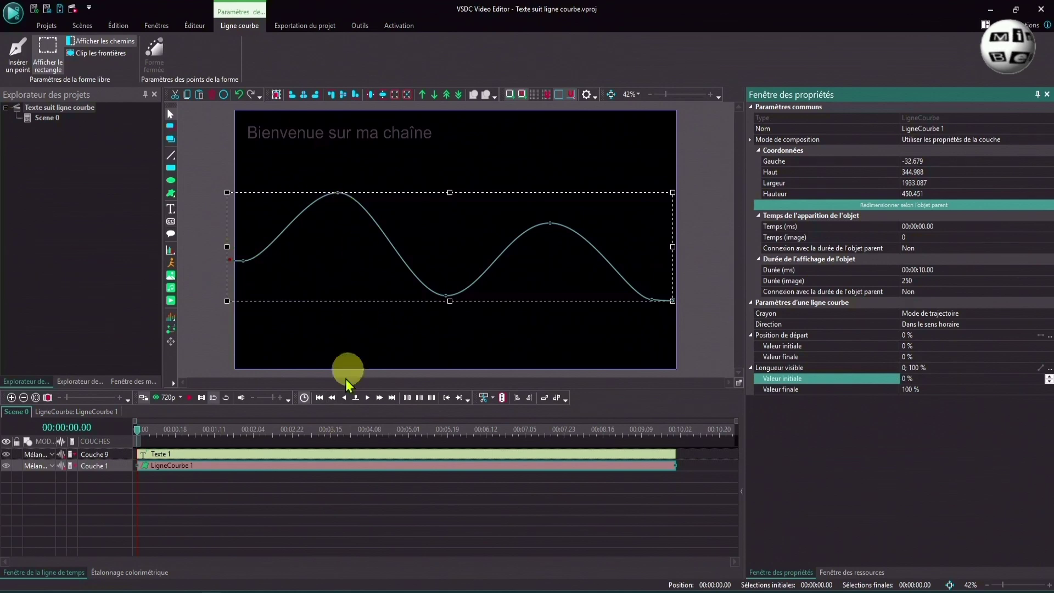
{"action": "left_click", "coordinate": [316, 518]}
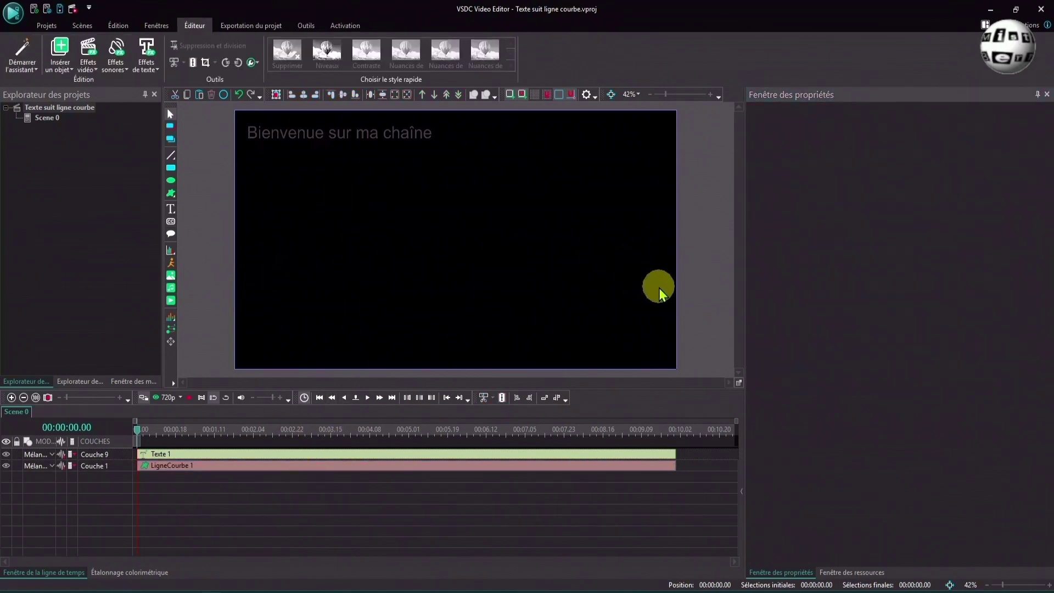
{"action": "left_click", "coordinate": [190, 398]}
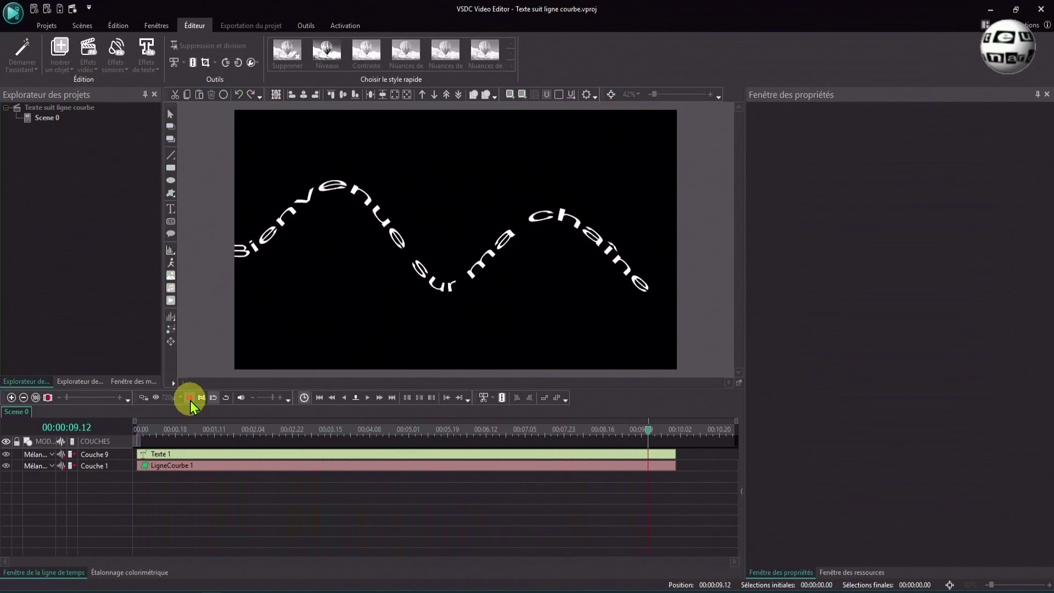
Step: Set the final value of LigneCourbe 1's Position de départ to 100 % and play the scene to check the combined animation
{"action": "left_click", "coordinate": [205, 470]}
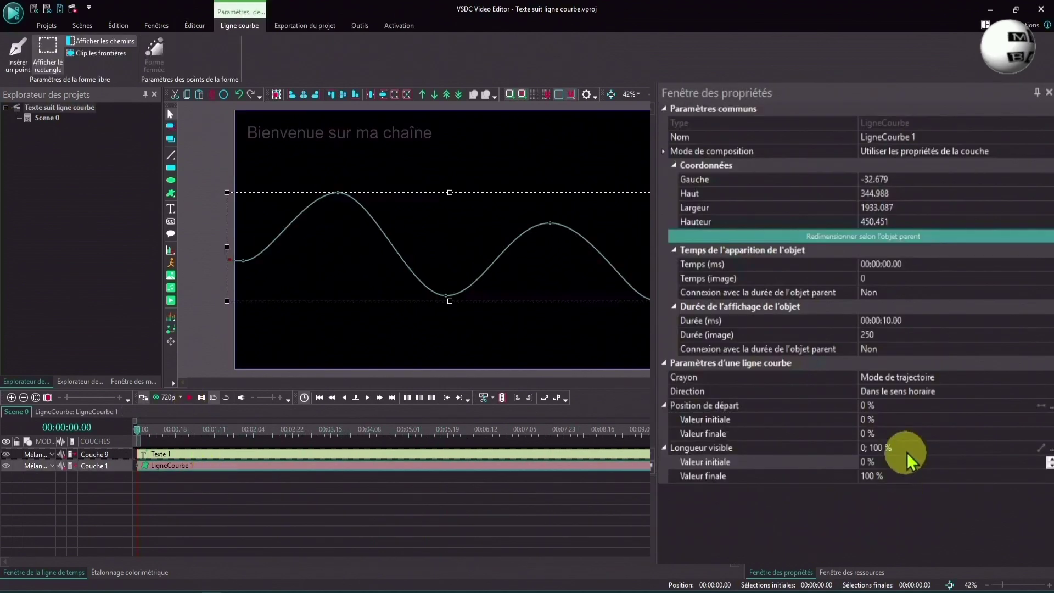
{"action": "left_click", "coordinate": [884, 438]}
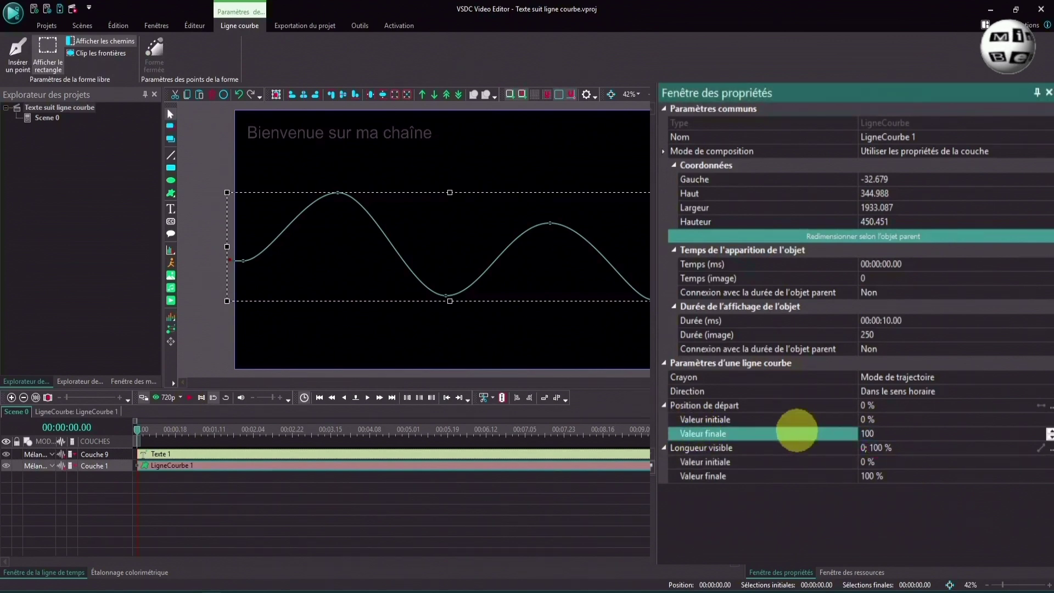
{"action": "left_click", "coordinate": [747, 545]}
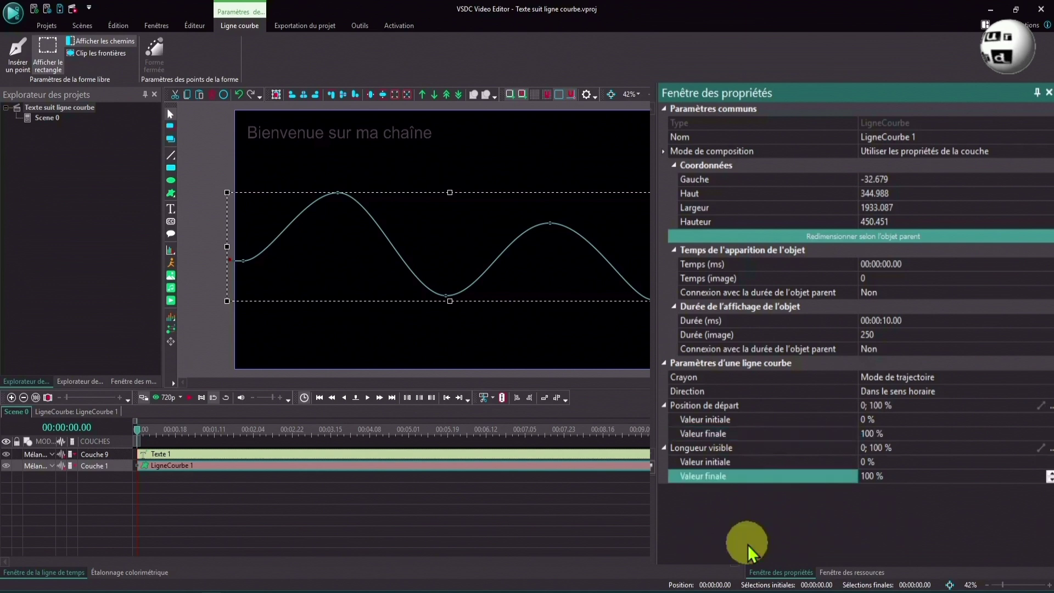
{"action": "left_click", "coordinate": [663, 405]}
{"action": "left_click", "coordinate": [664, 420]}
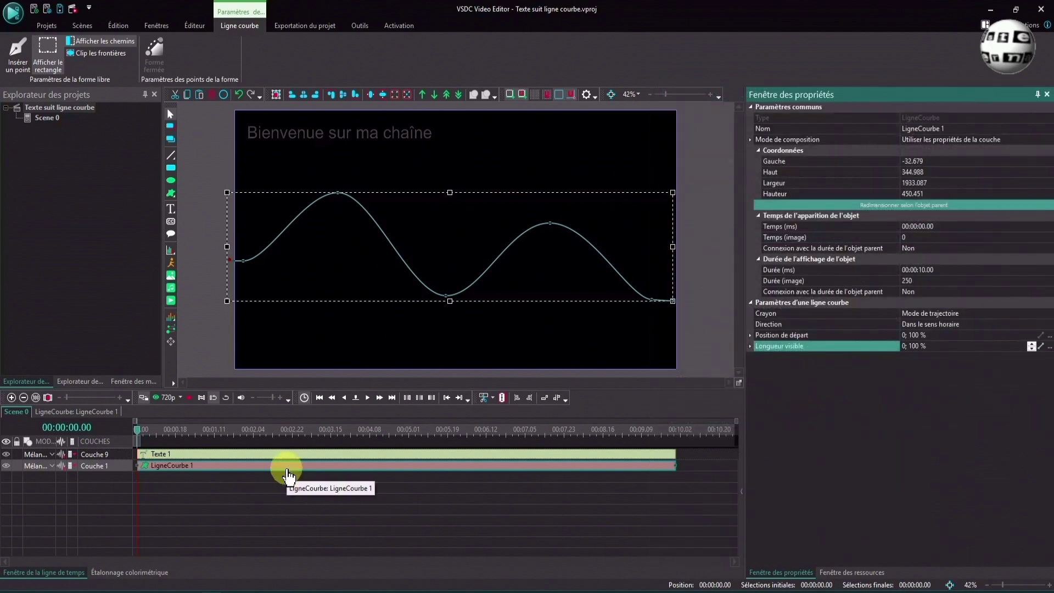
{"action": "left_click", "coordinate": [201, 397]}
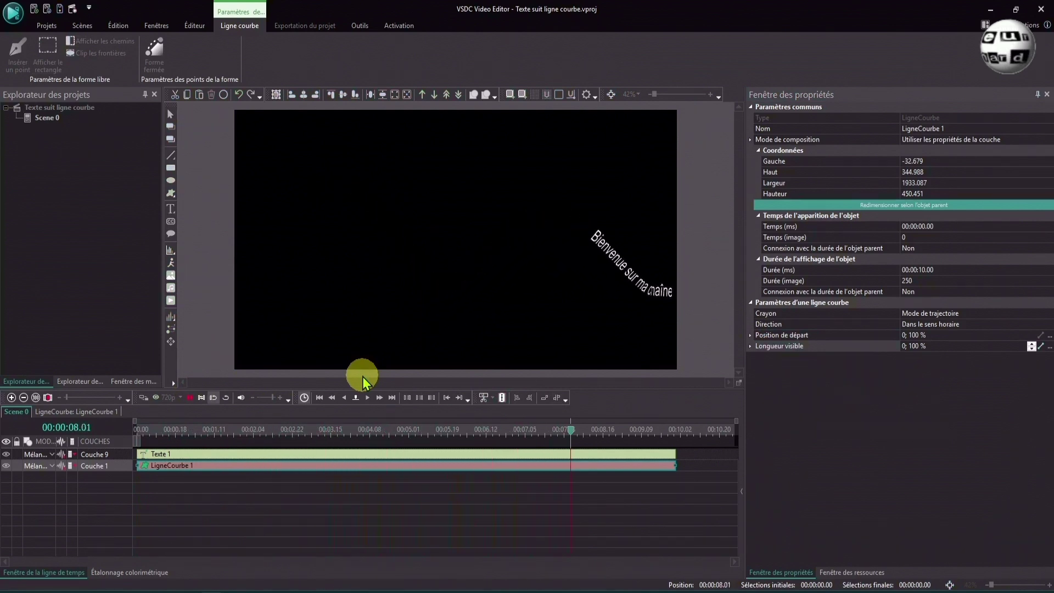
{"action": "left_click", "coordinate": [356, 397]}
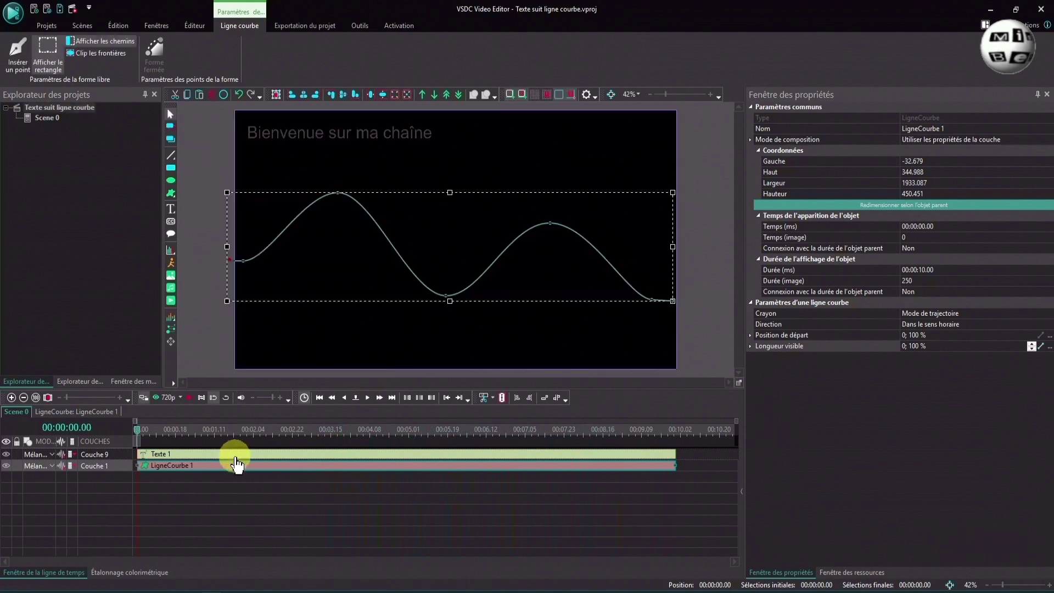
Step: Turn off Étirer selon longueur for the text Texte 1 and preview the scene
{"action": "left_click", "coordinate": [236, 455]}
{"action": "left_click", "coordinate": [236, 455]}
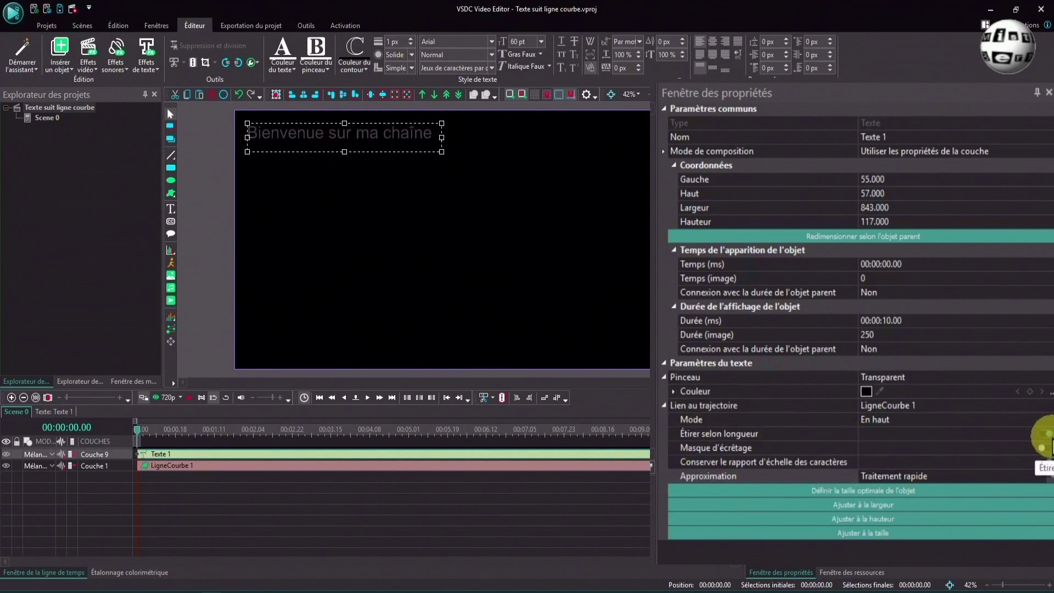
{"action": "left_click", "coordinate": [1042, 435]}
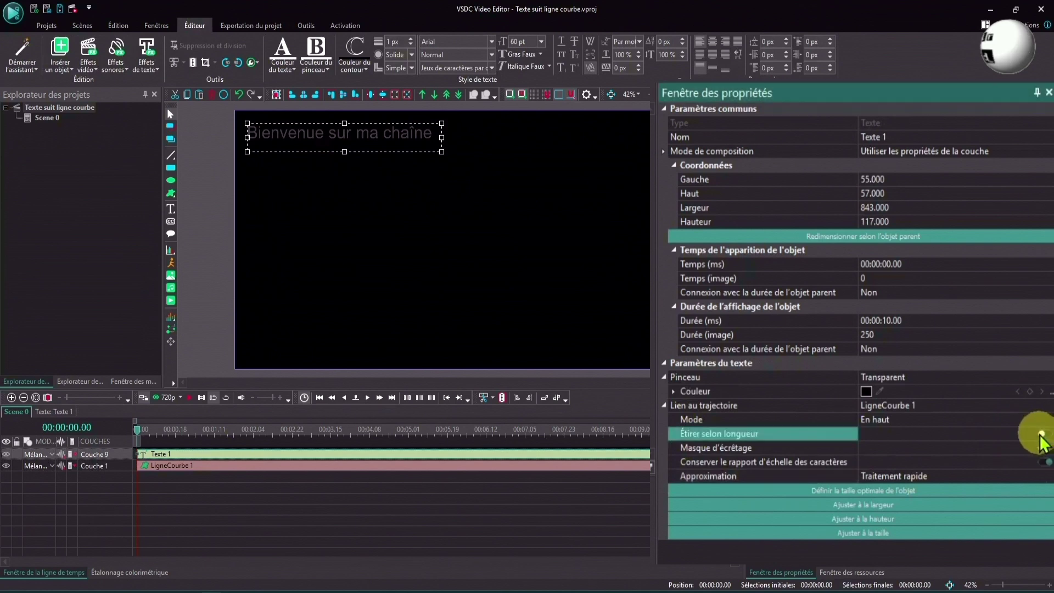
{"action": "left_click", "coordinate": [230, 466]}
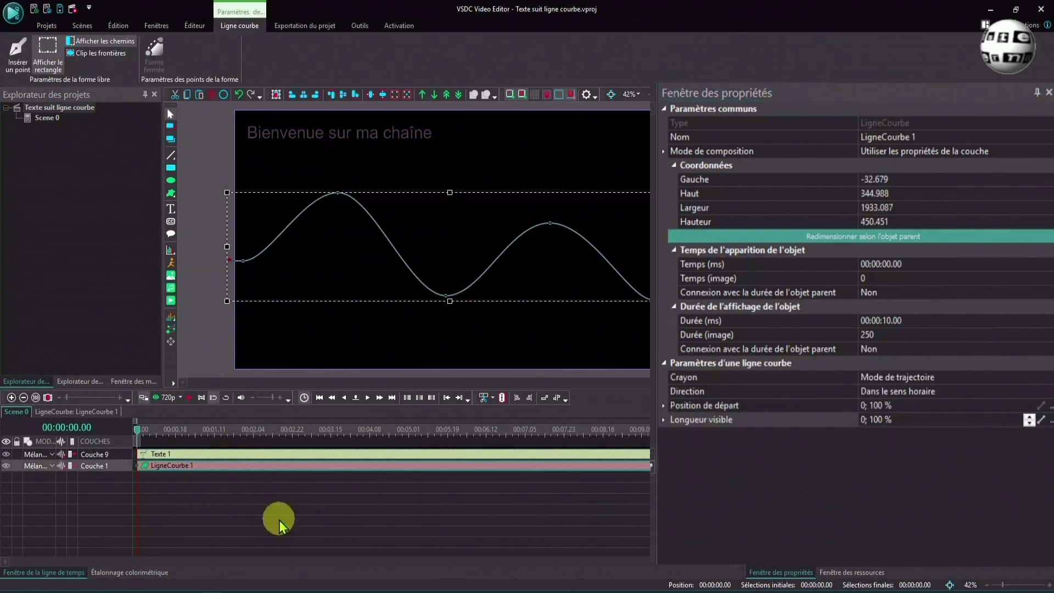
{"action": "left_click", "coordinate": [663, 420]}
{"action": "left_click", "coordinate": [663, 419]}
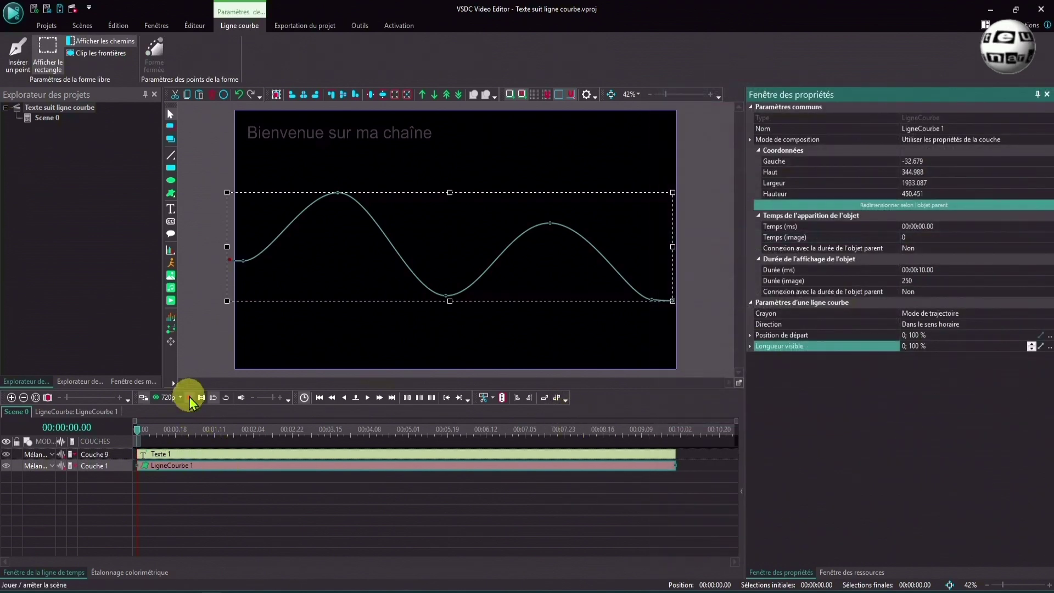
{"action": "left_click", "coordinate": [190, 400]}
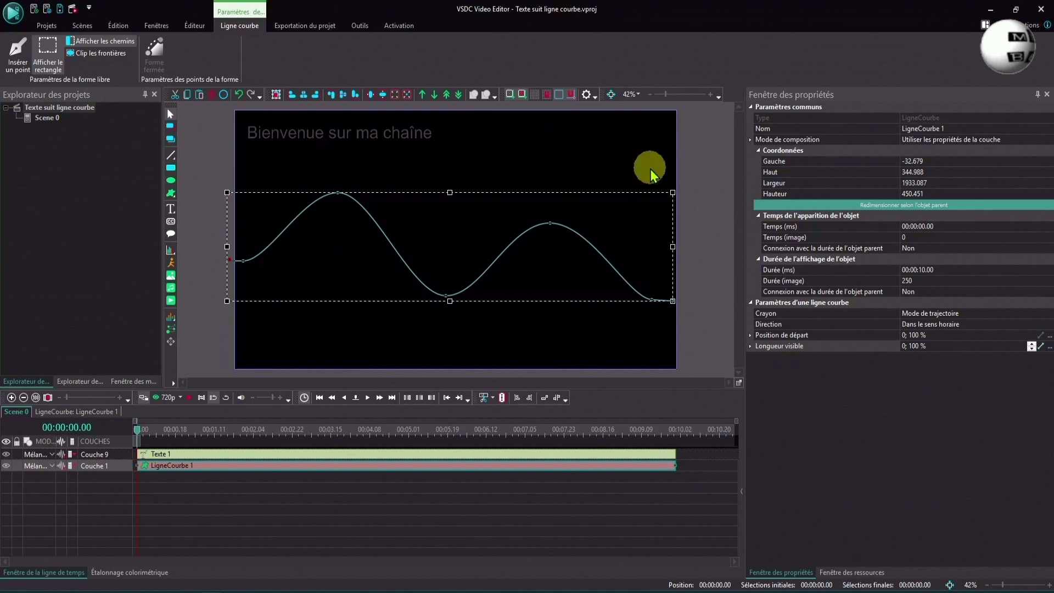
Step: Hide the selection rectangle of LigneCourbe 1 so that only its path points show
{"action": "left_click_drag", "start_coordinate": [667, 96], "coordinate": [661, 95]}
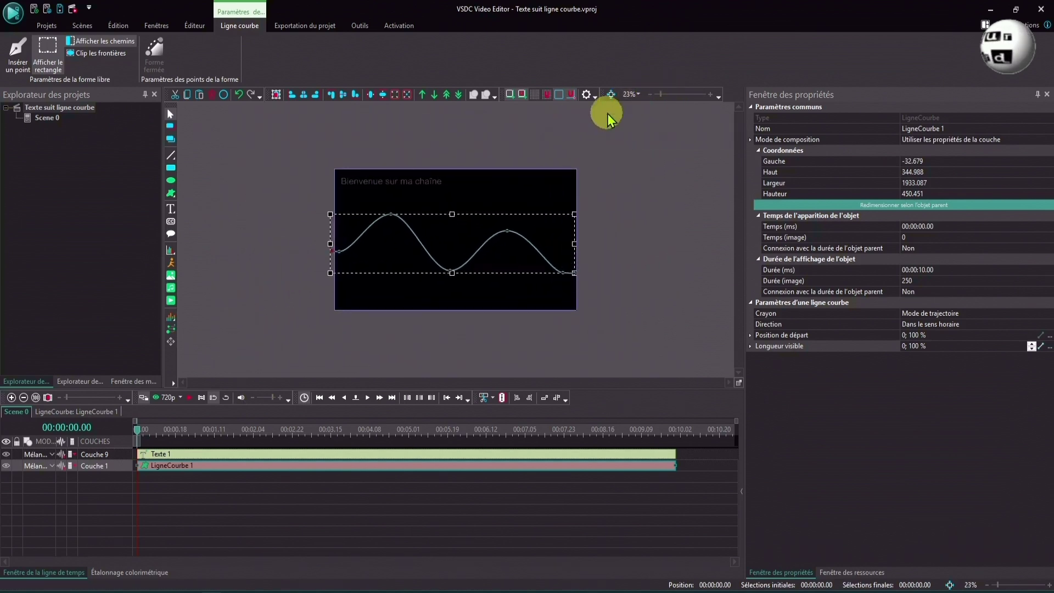
{"action": "left_click", "coordinate": [195, 26]}
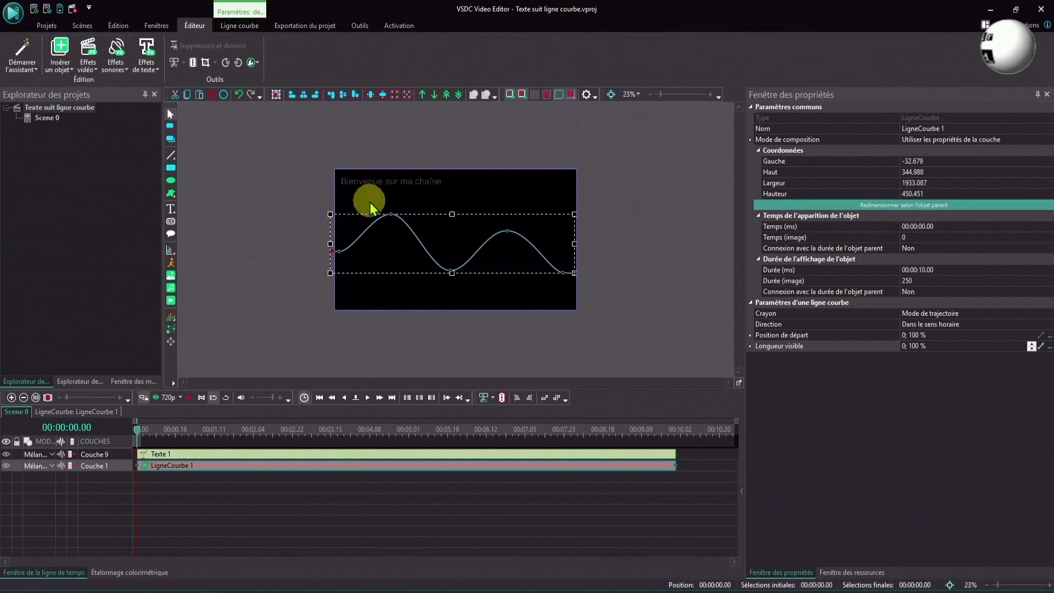
{"action": "left_click", "coordinate": [276, 480]}
{"action": "left_click", "coordinate": [277, 466]}
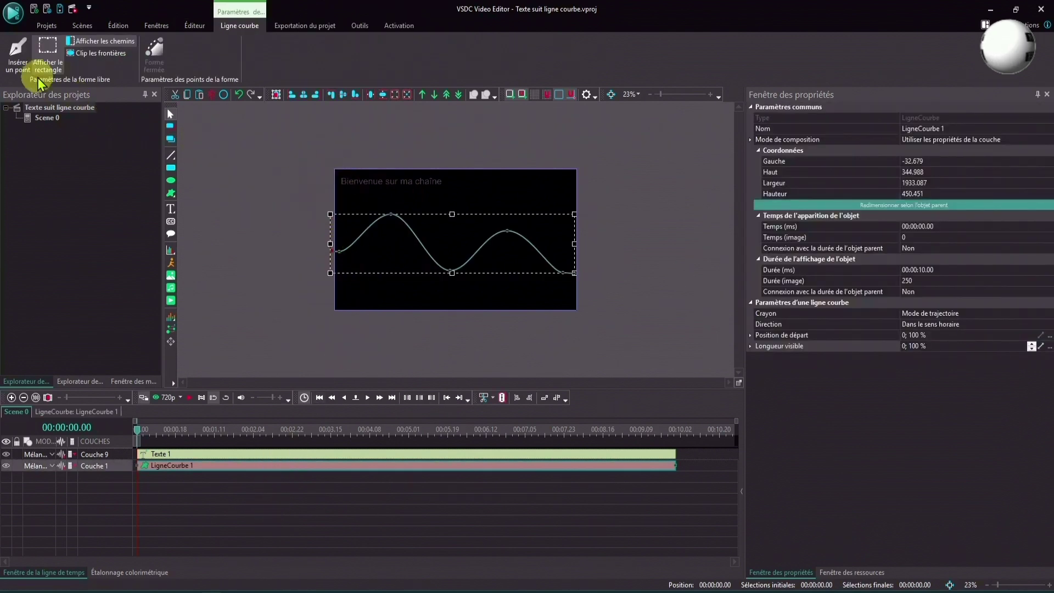
{"action": "left_click", "coordinate": [48, 54]}
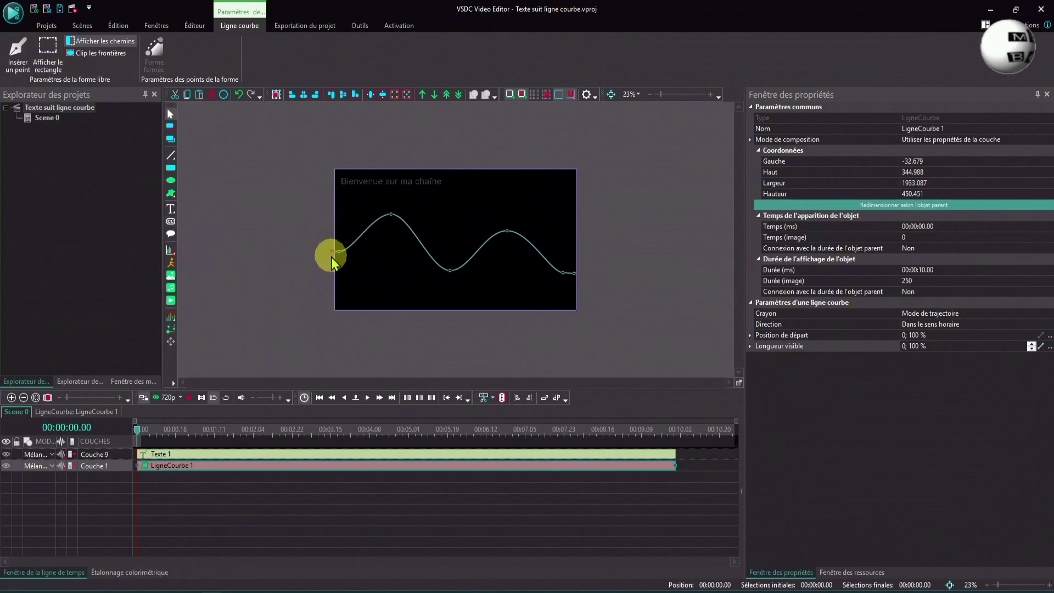
Step: Move the curved line's first point far outside the left edge of the frame, to about -1683 horizontally, and preview the scene
{"action": "left_click", "coordinate": [315, 253]}
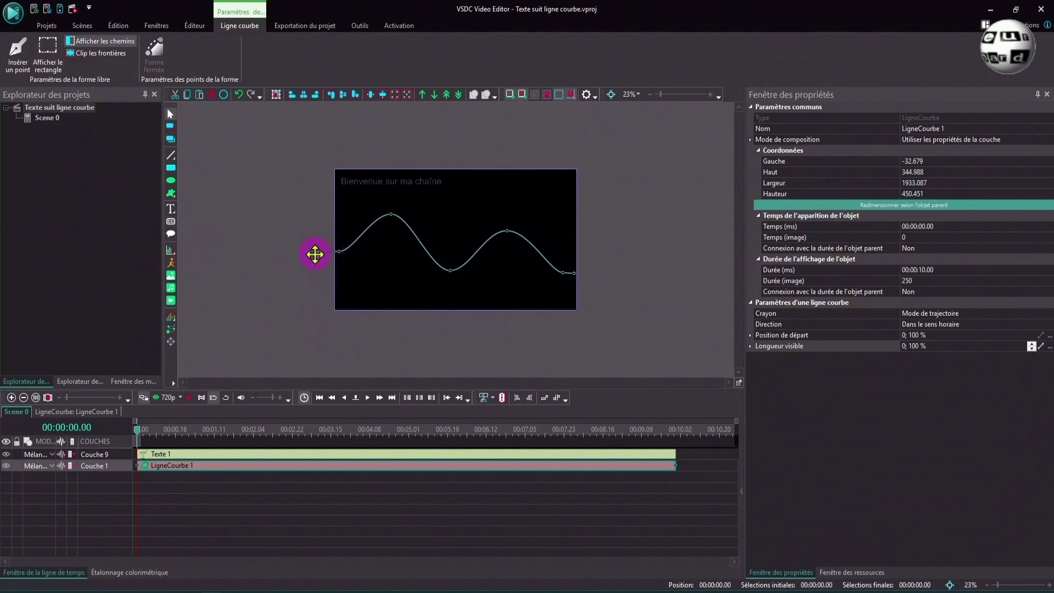
{"action": "left_click_drag", "start_coordinate": [266, 251], "coordinate": [126, 251]}
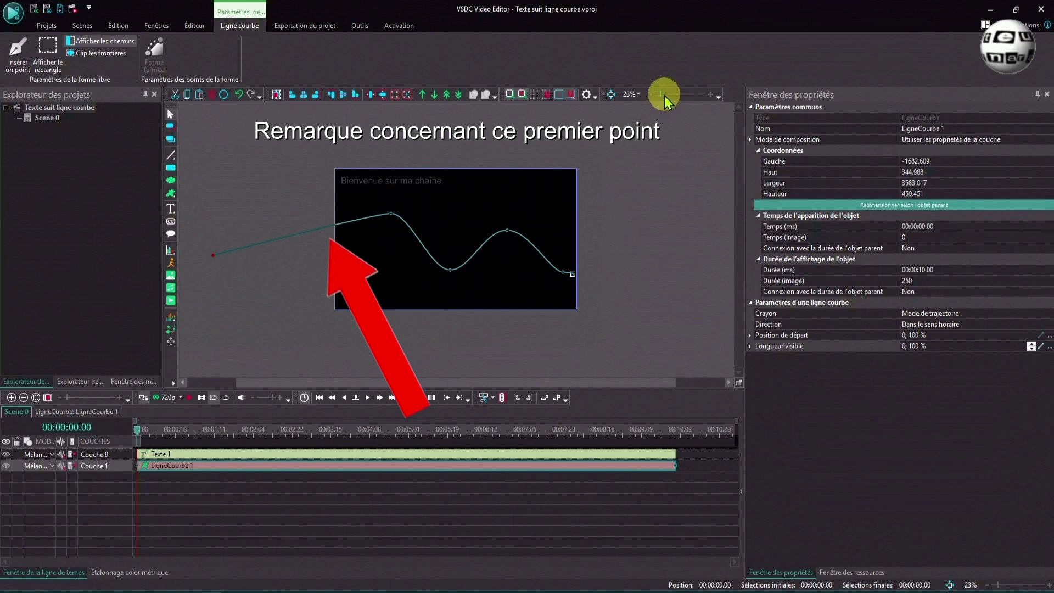
{"action": "left_click_drag", "start_coordinate": [663, 96], "coordinate": [665, 96]}
{"action": "left_click", "coordinate": [191, 398]}
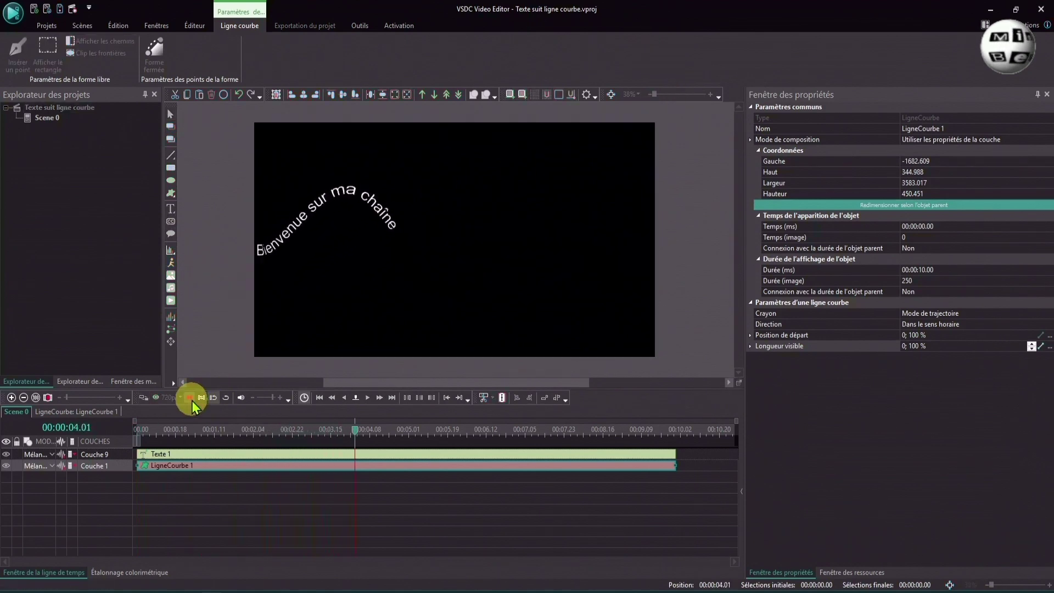
{"action": "left_click", "coordinate": [191, 400]}
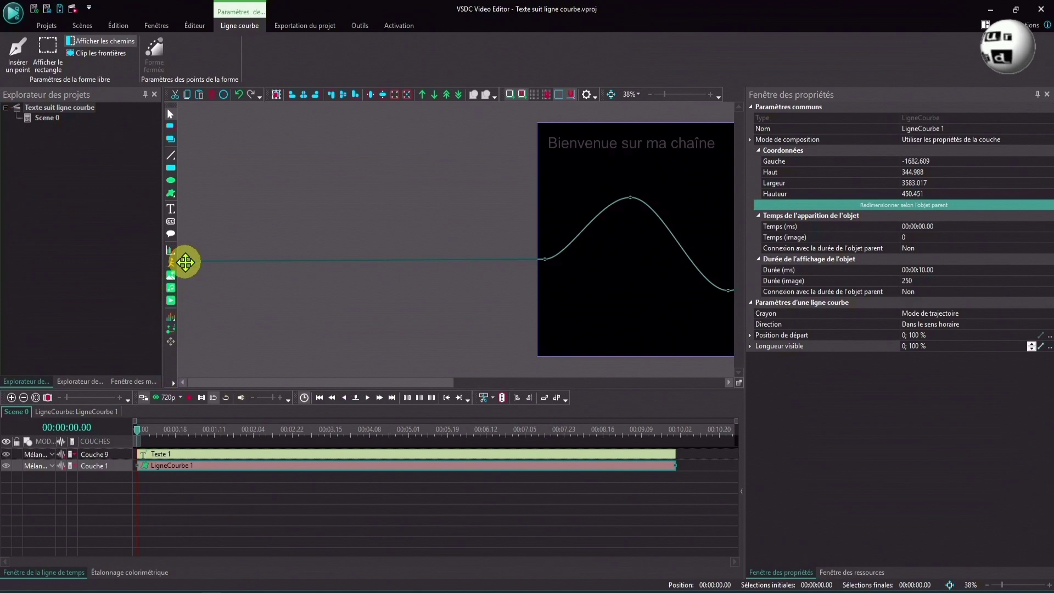
Step: Move the curved line's first point closer to the frame, to about -797 horizontally, and preview the scene
{"action": "left_click", "coordinate": [185, 262]}
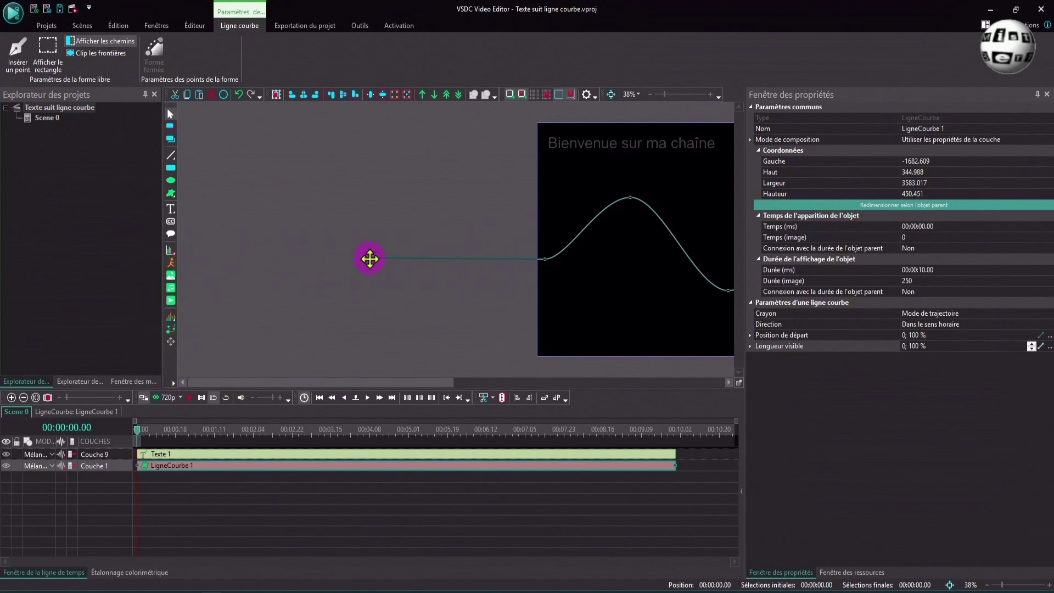
{"action": "left_click_drag", "start_coordinate": [370, 258], "coordinate": [364, 254]}
{"action": "left_click", "coordinate": [190, 397]}
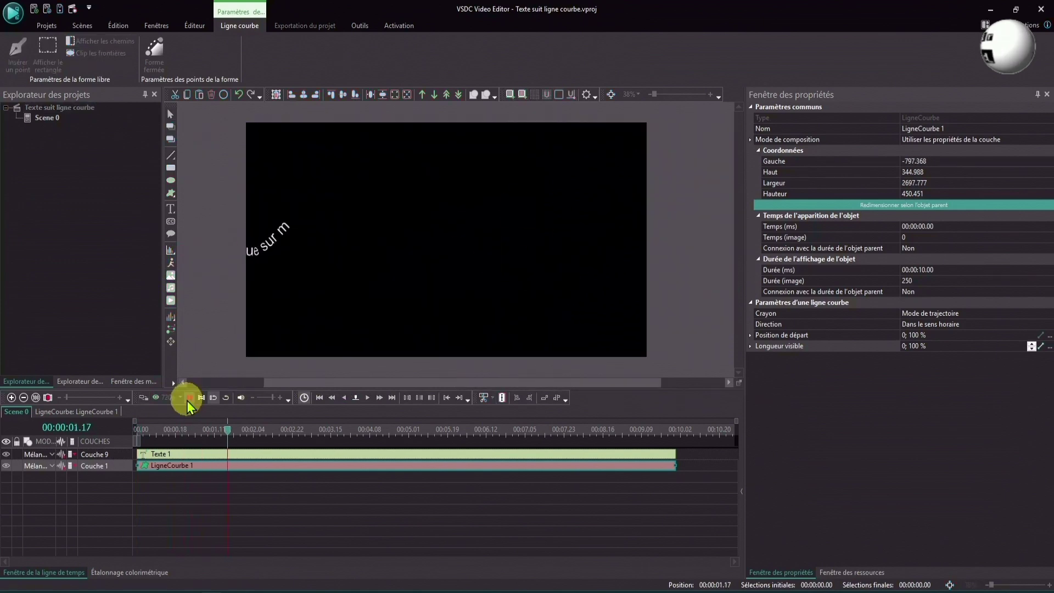
{"action": "left_click", "coordinate": [188, 398]}
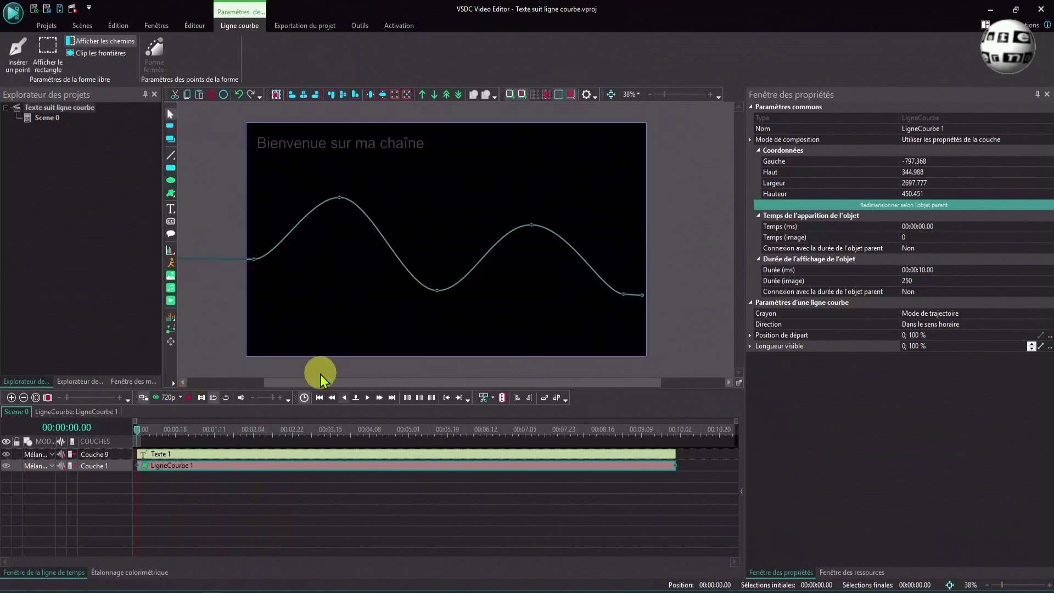
Step: Move the curved line's first point farther outside the left edge of the frame, to about -1671 horizontally, and preview the scene
{"action": "left_click", "coordinate": [225, 402]}
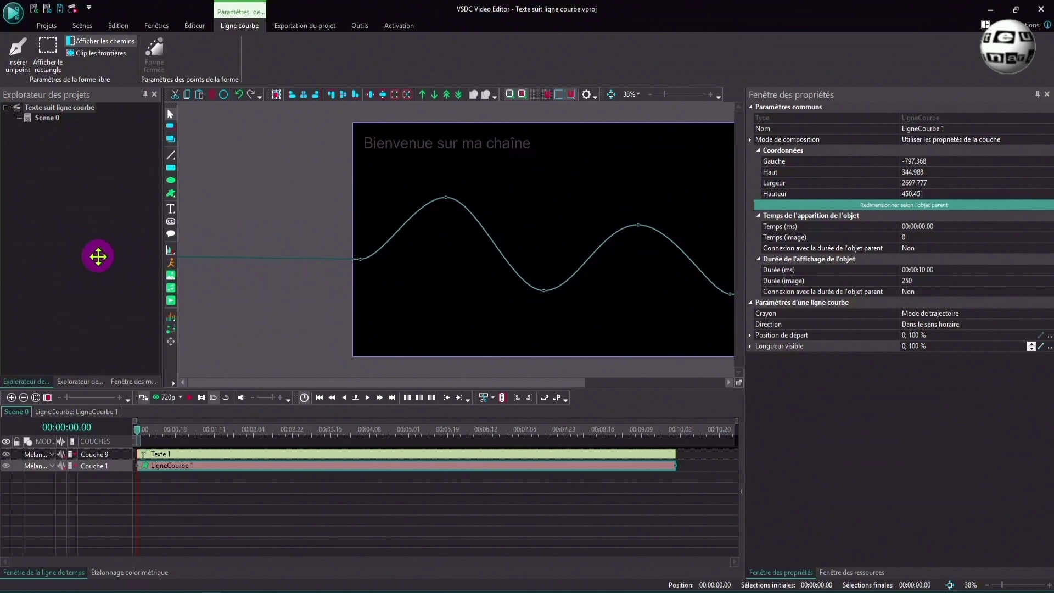
{"action": "left_click", "coordinate": [178, 387]}
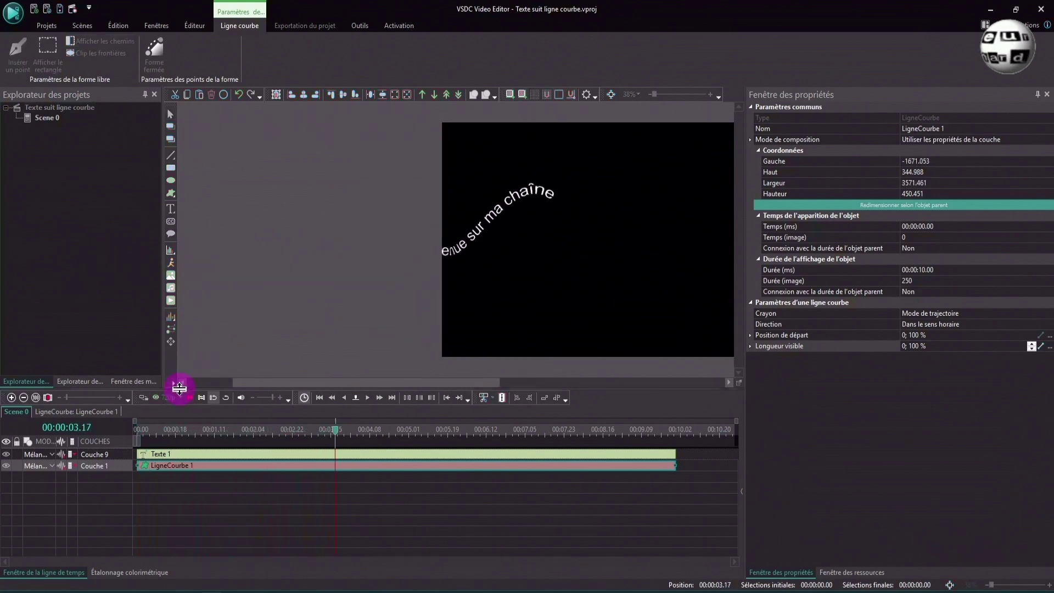
{"action": "left_click", "coordinate": [189, 397]}
{"action": "left_click_drag", "start_coordinate": [378, 381], "coordinate": [500, 383]}
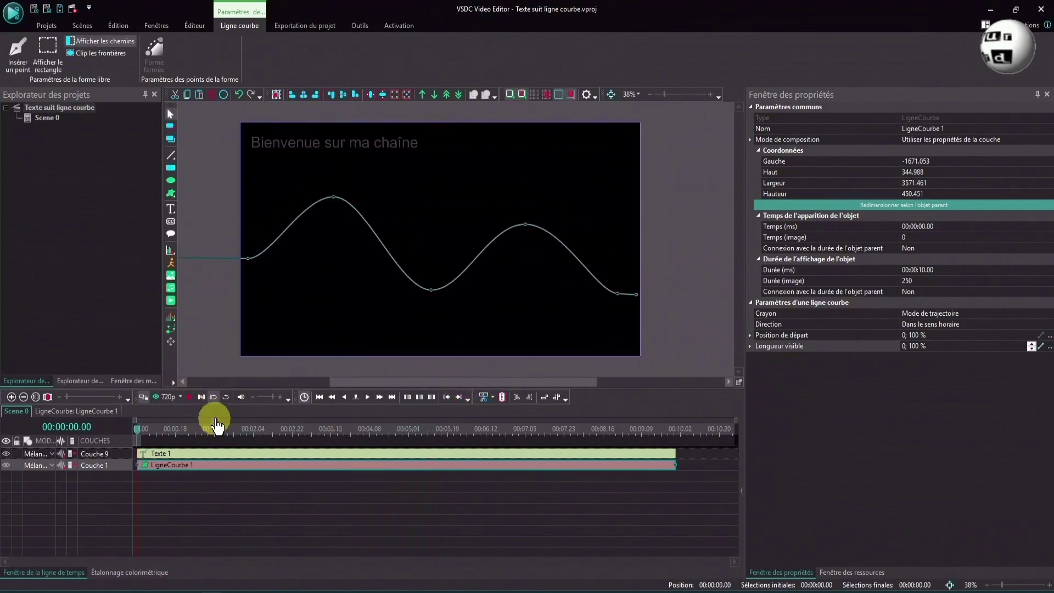
{"action": "left_click", "coordinate": [188, 396]}
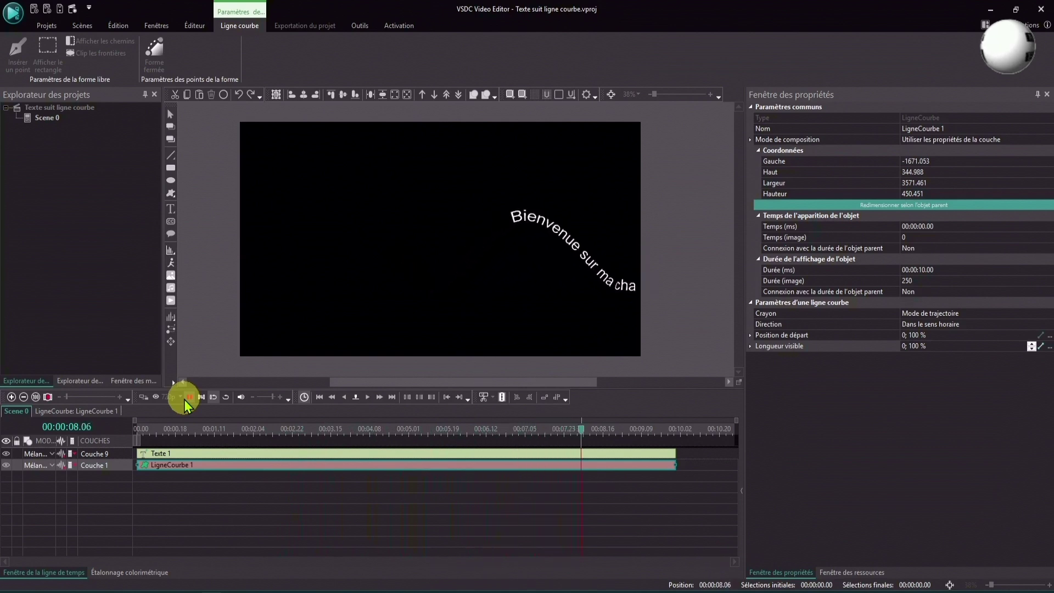
{"action": "left_click", "coordinate": [188, 397]}
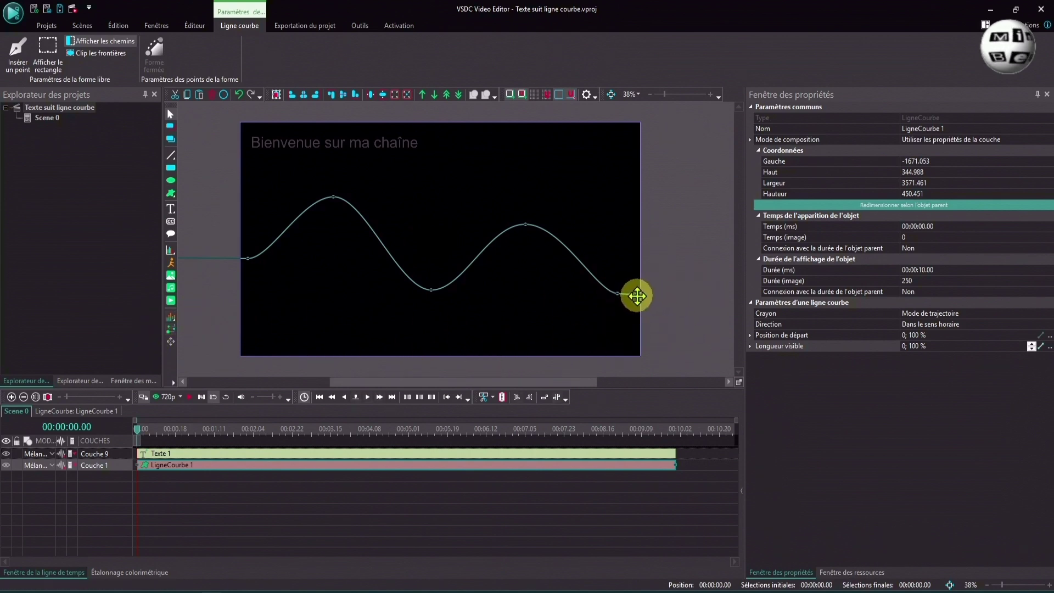
Step: Move the curved line's last point far outside the right edge of the frame, making the line about 4674 wide, and check the text mid-timeline
{"action": "left_click_drag", "start_coordinate": [638, 296], "coordinate": [807, 292]}
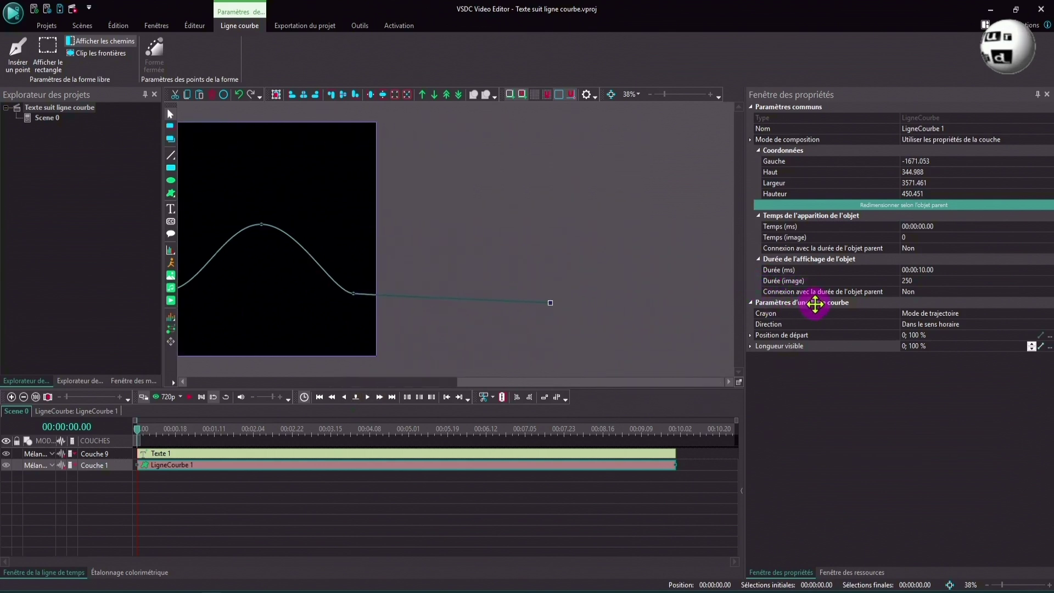
{"action": "left_click_drag", "start_coordinate": [501, 382], "coordinate": [358, 382]}
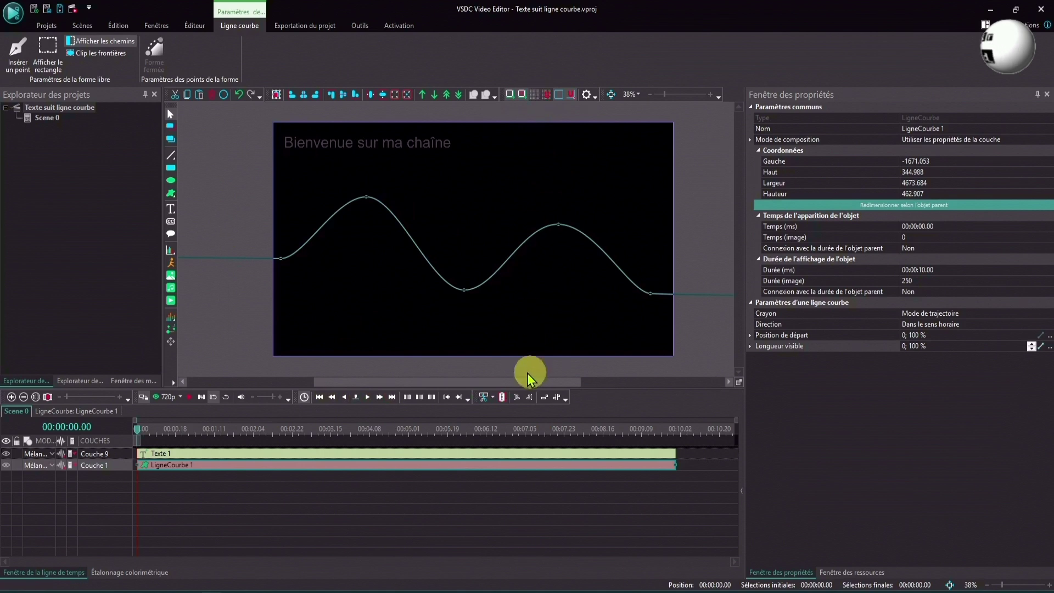
{"action": "left_click", "coordinate": [506, 433]}
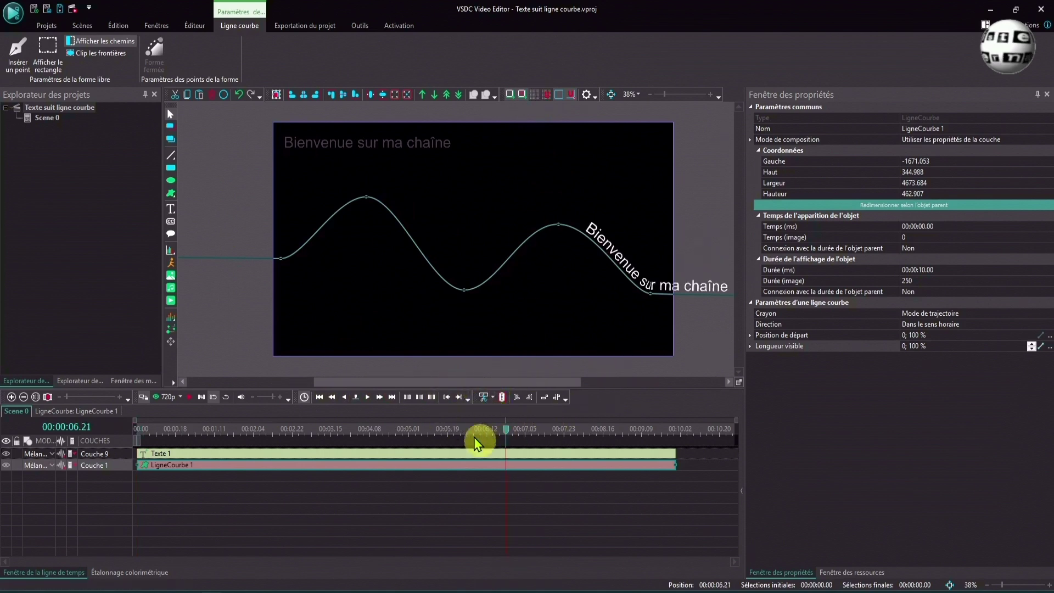
{"action": "left_click", "coordinate": [417, 435]}
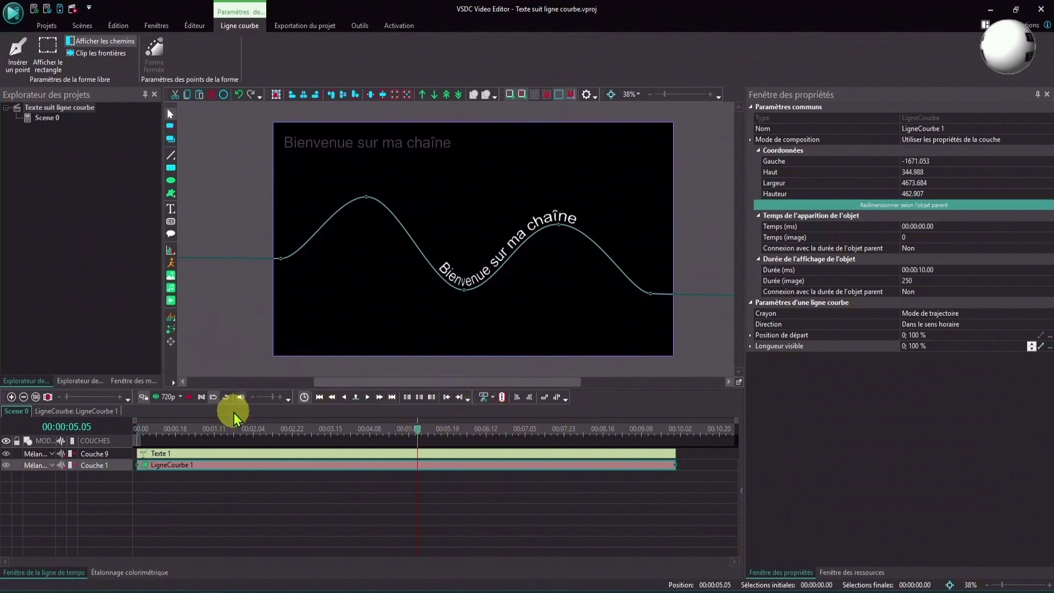
Step: Preview the scene, return the playhead to the start and preview the text's full travel along the curve again
{"action": "left_click", "coordinate": [198, 401]}
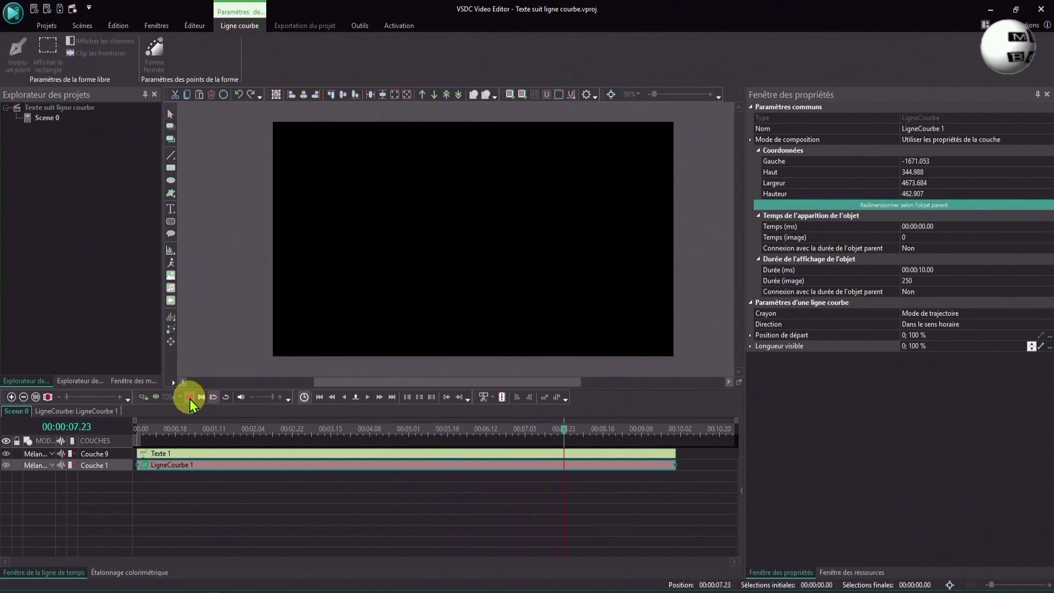
{"action": "left_click", "coordinate": [189, 398]}
{"action": "left_click", "coordinate": [317, 397]}
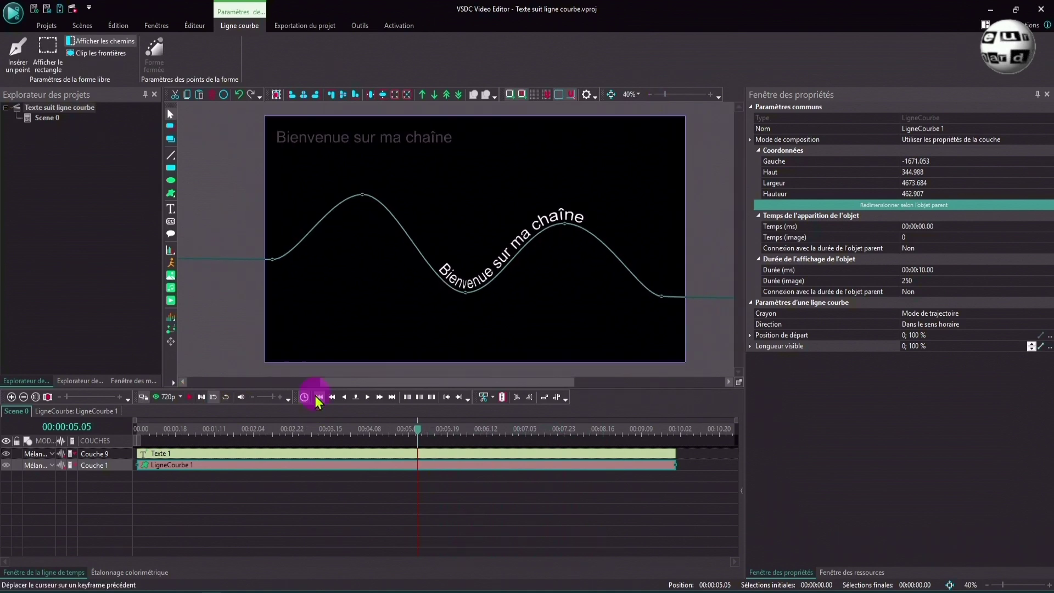
{"action": "left_click", "coordinate": [189, 398]}
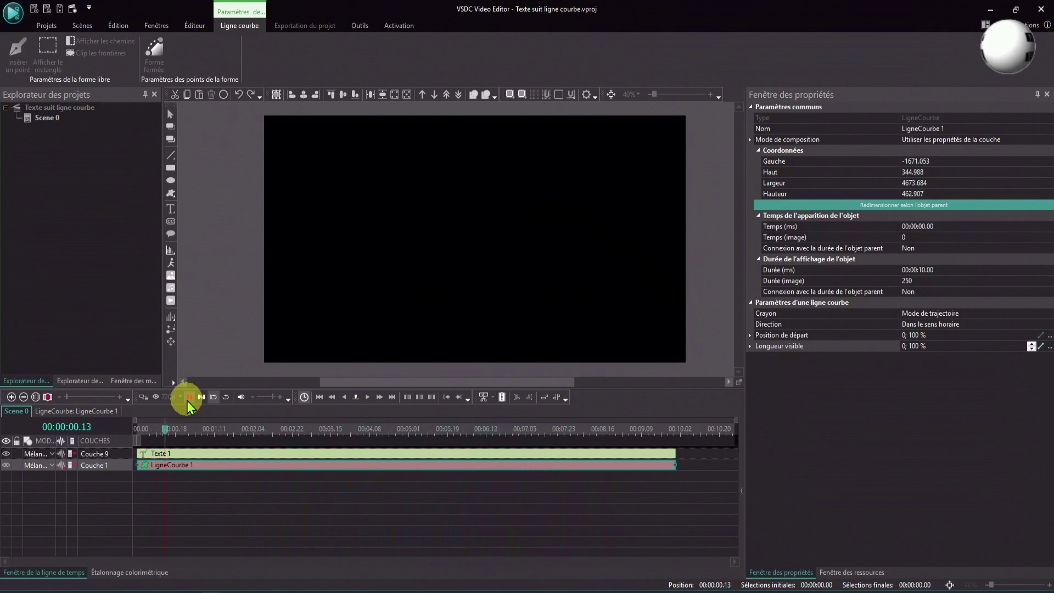
{"action": "left_click", "coordinate": [188, 397]}
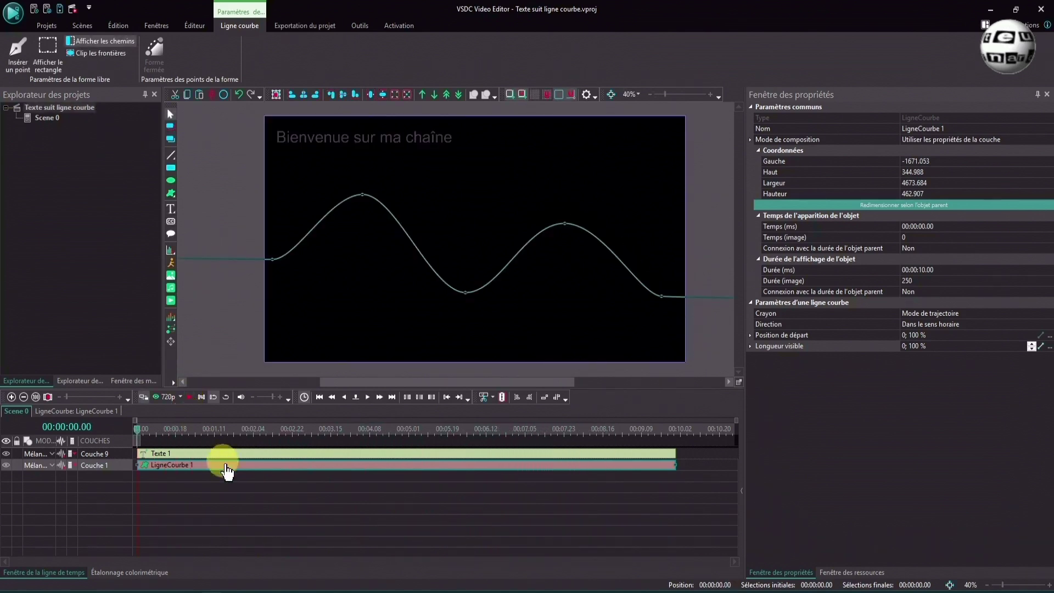